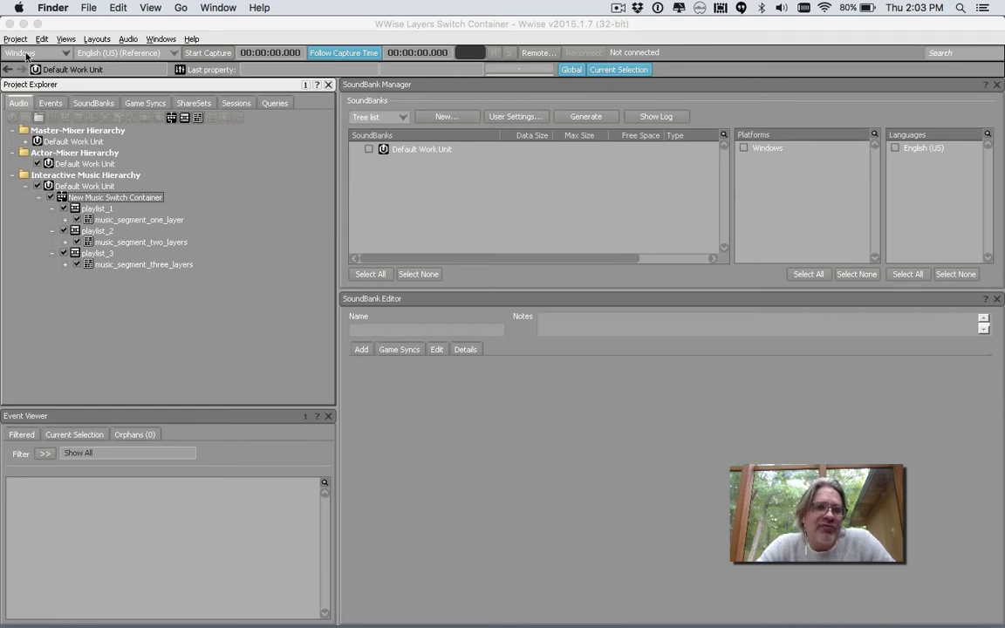
Add an Android platform to the project in the Platform Manager, copying its settings from Windows
click(15, 39)
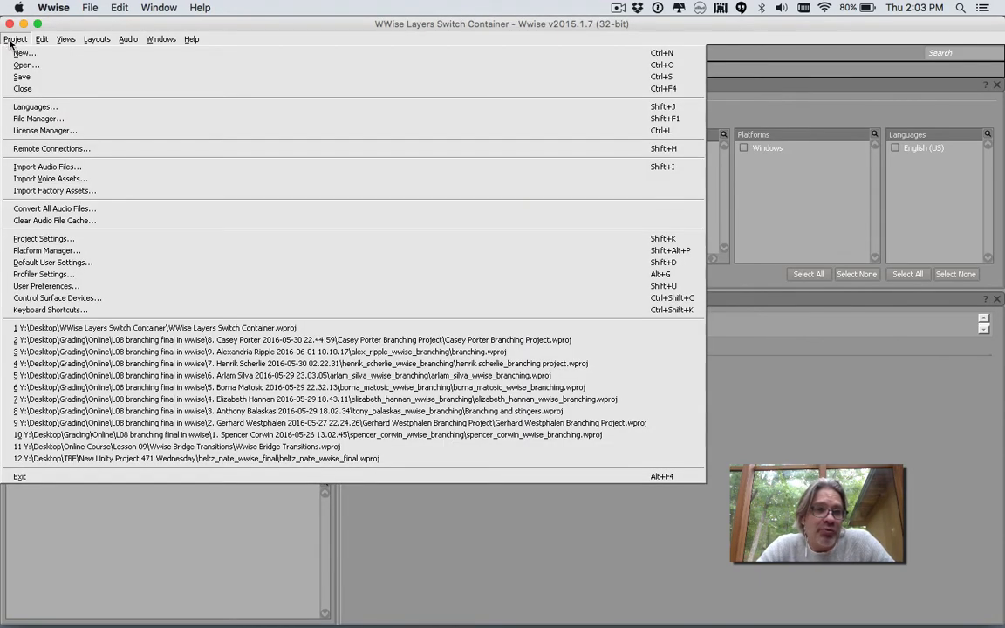
click(36, 251)
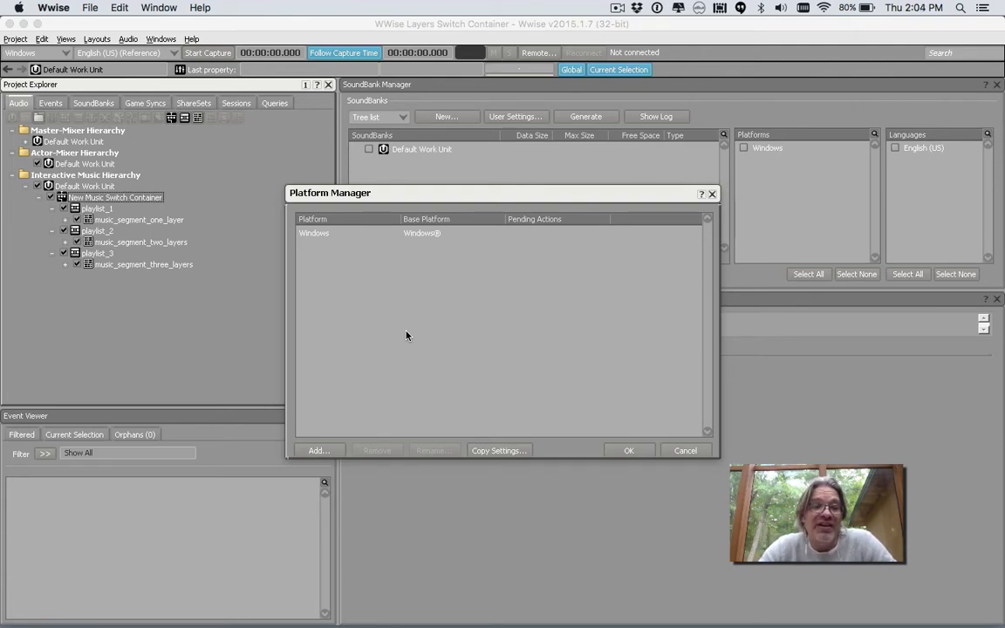
click(316, 450)
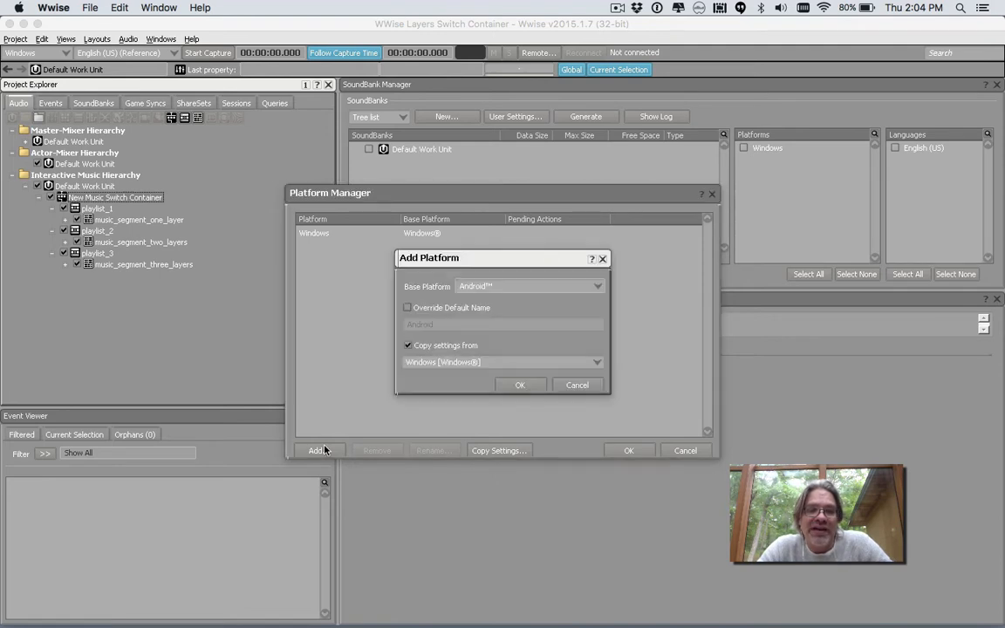
click(511, 290)
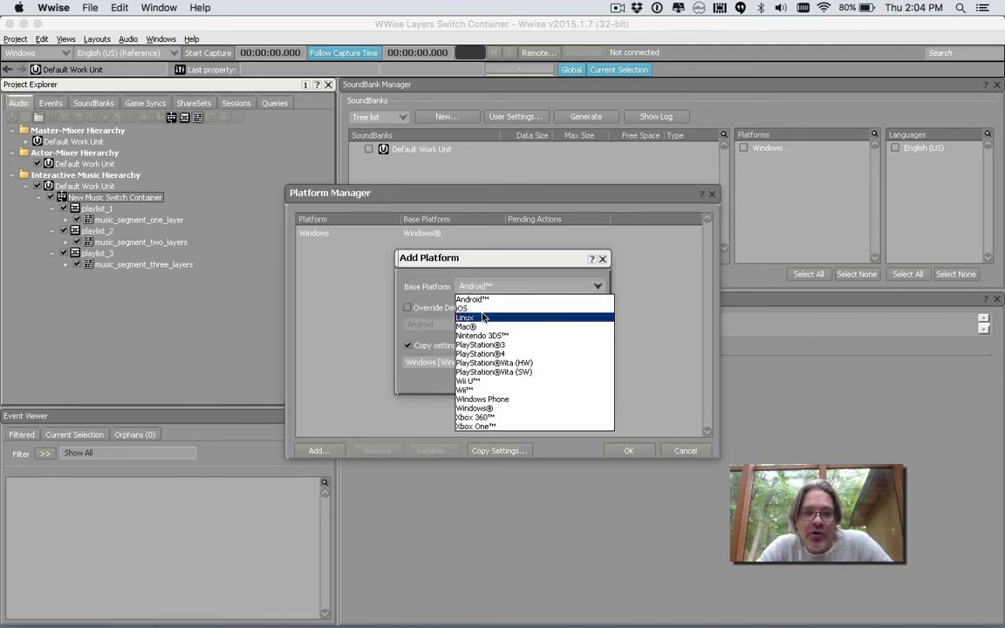
click(475, 309)
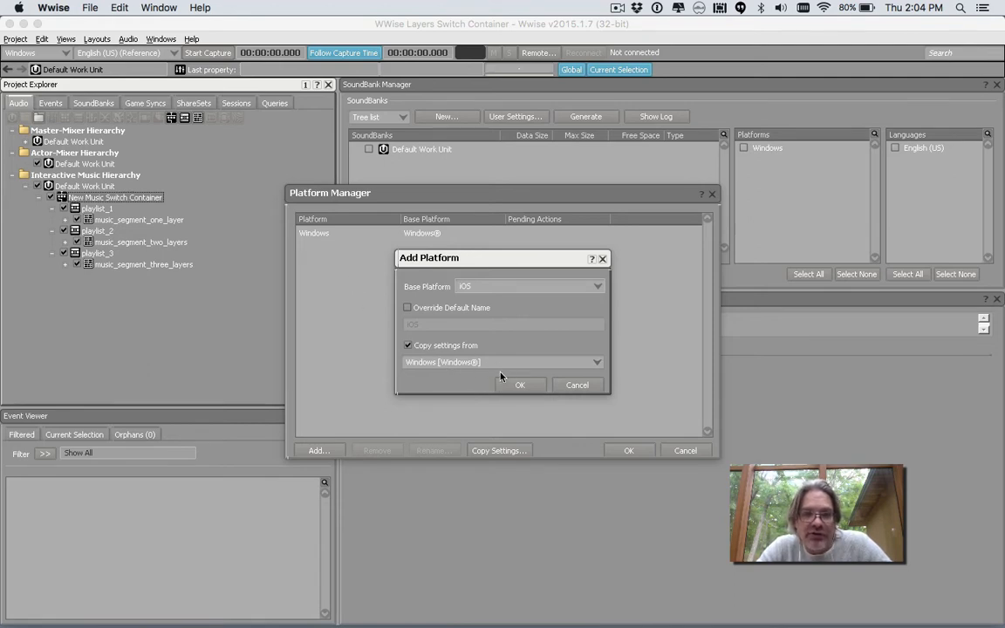
click(504, 296)
click(502, 298)
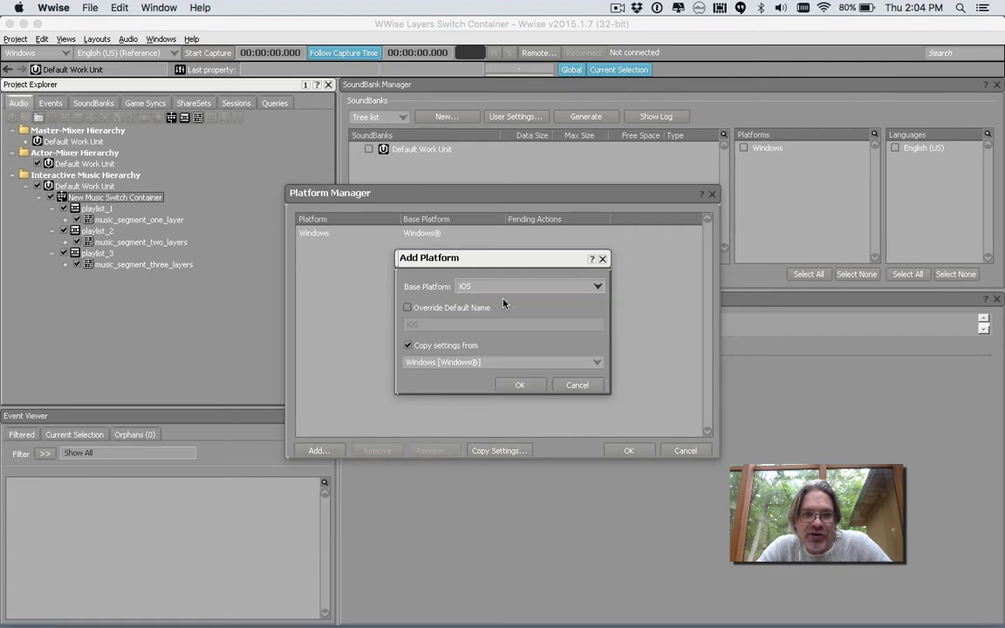
click(521, 385)
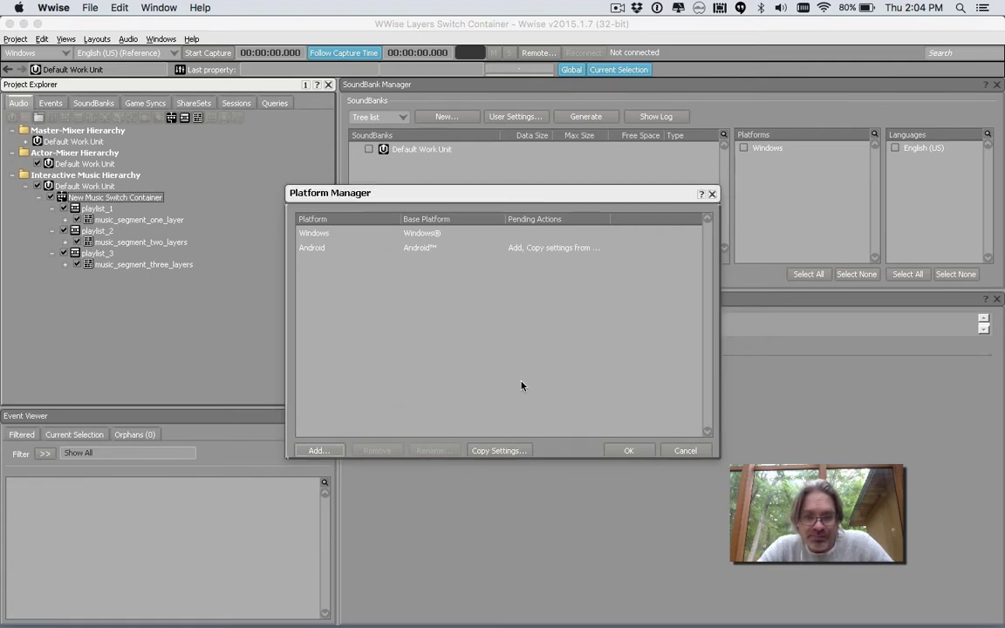
Apply the pending platform change, agreeing to save and reload the project
click(613, 451)
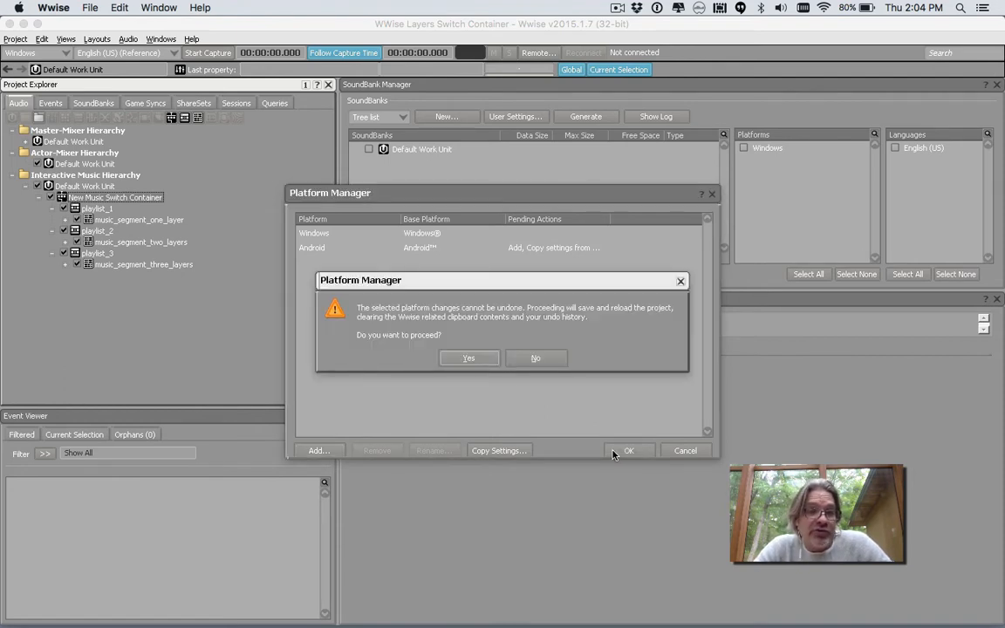
click(469, 358)
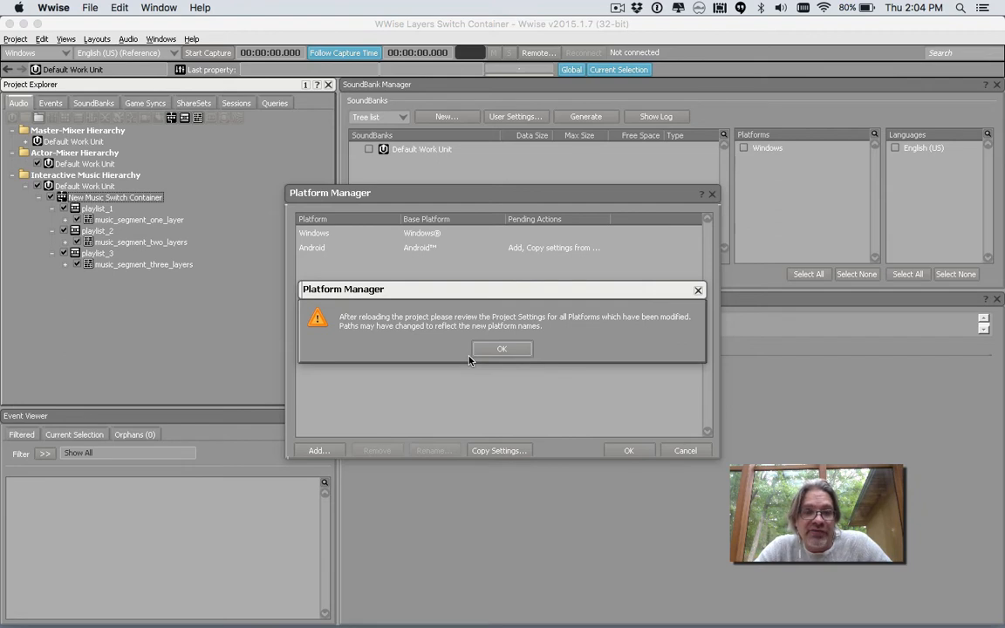
click(493, 348)
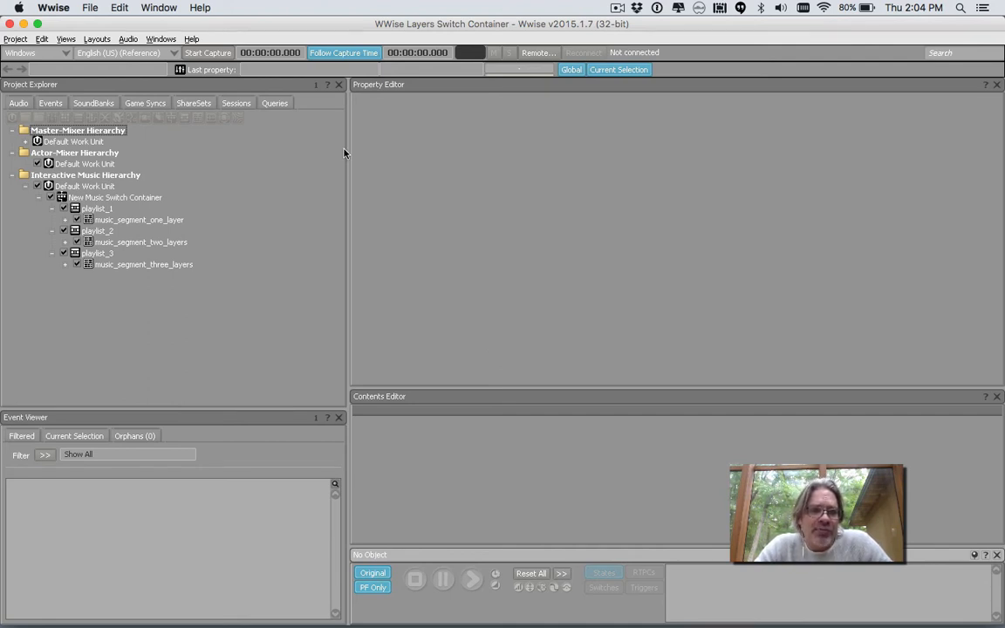
Create a SoundBank with the default name inside the SoundBanks Default Work Unit
click(93, 103)
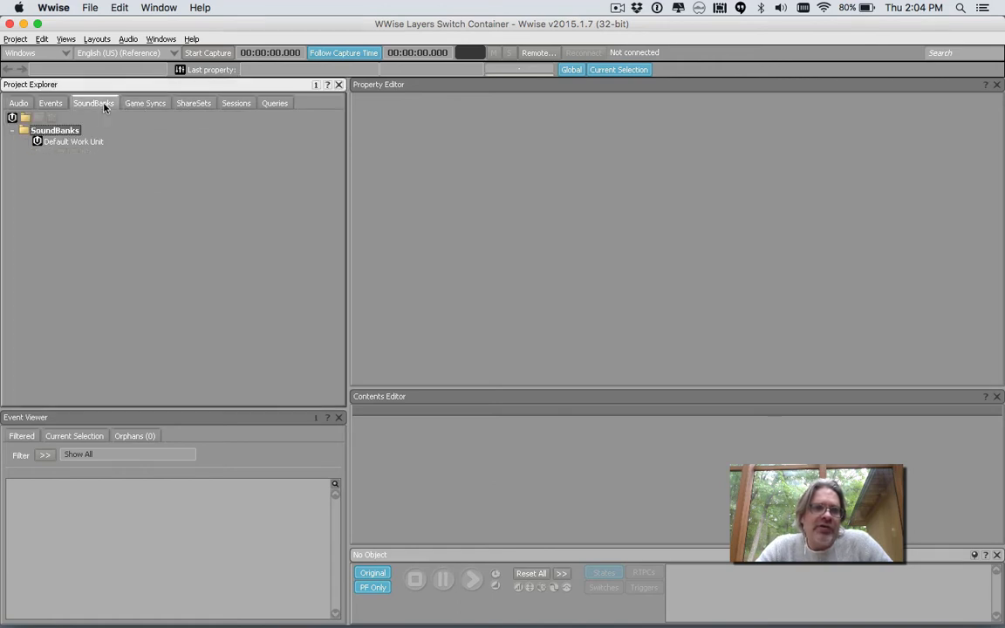
click(51, 143)
right_click(51, 143)
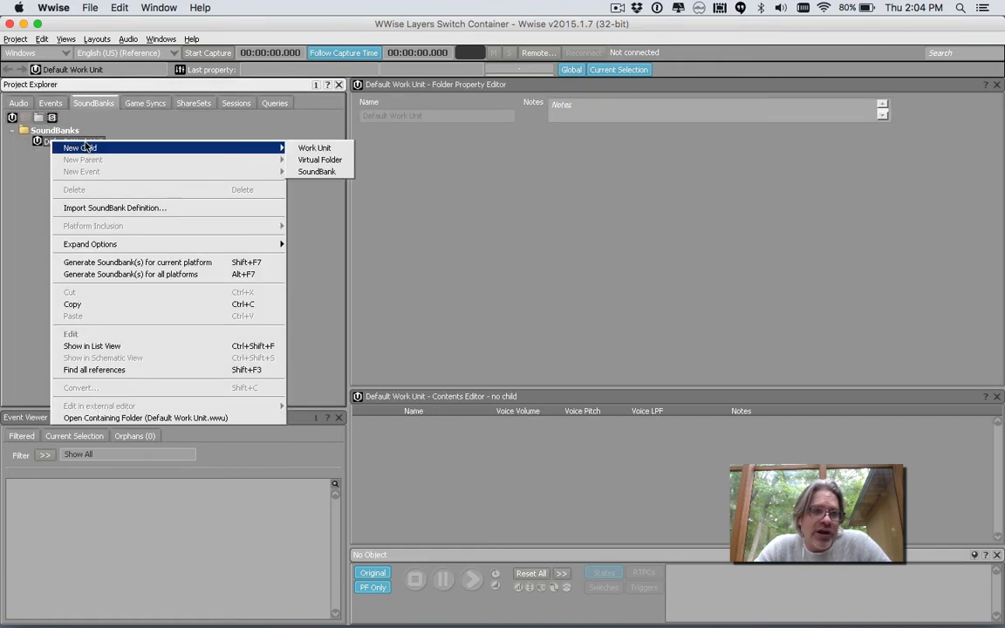
mouse_move(261, 148)
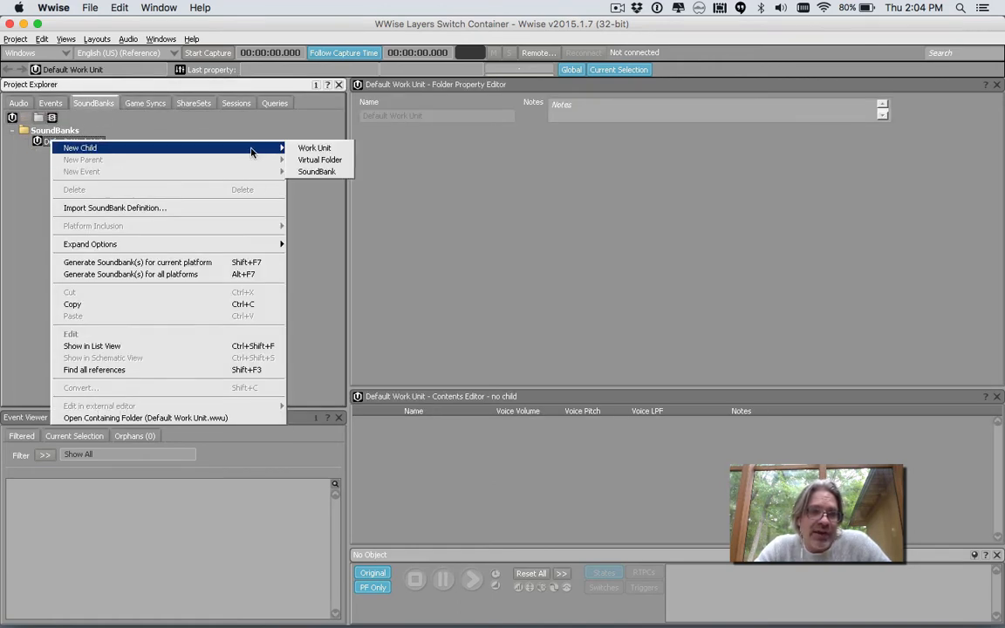
click(314, 170)
key(Return)
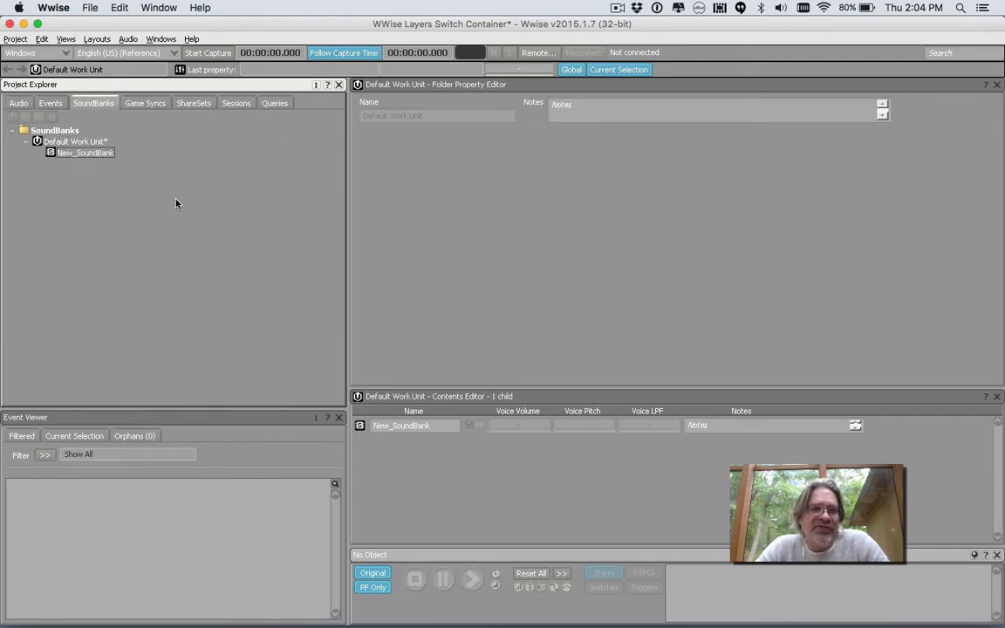
Add the New Music Switch Container to New_SoundBank in the SoundBank Editor, and close the editor
double_click(102, 155)
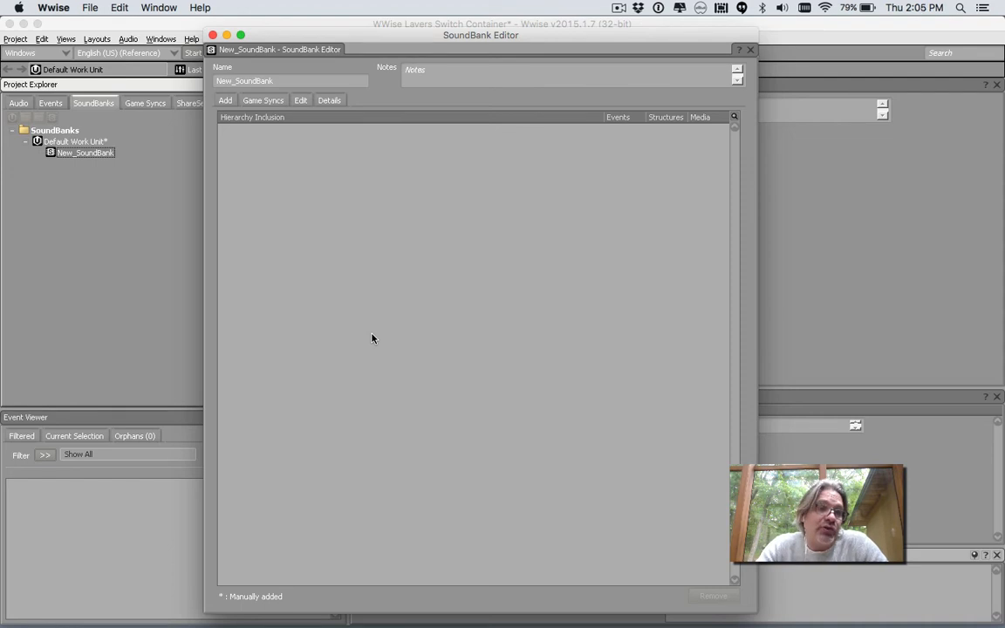
click(19, 103)
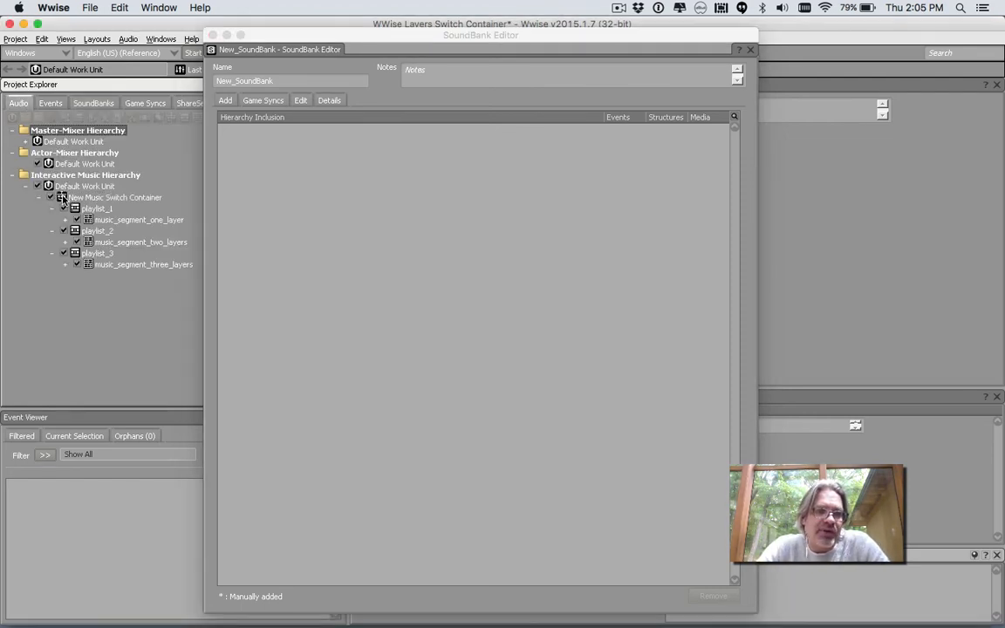
drag(63, 198, 321, 263)
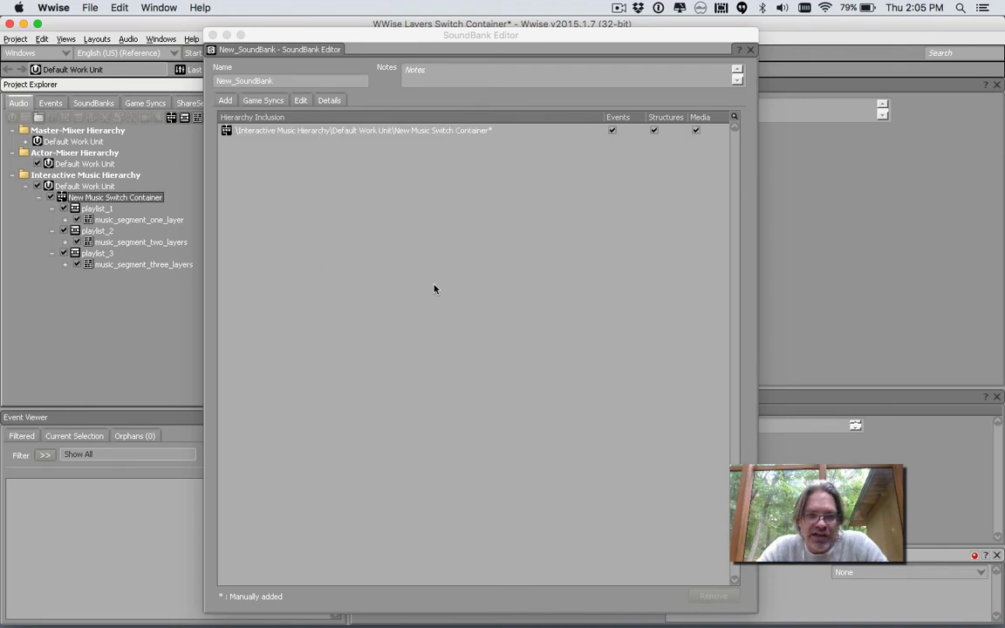
click(213, 35)
In the SoundBank layout, highlight New_SoundBank and enable the Android and Windows platforms and the English (US) language
click(96, 39)
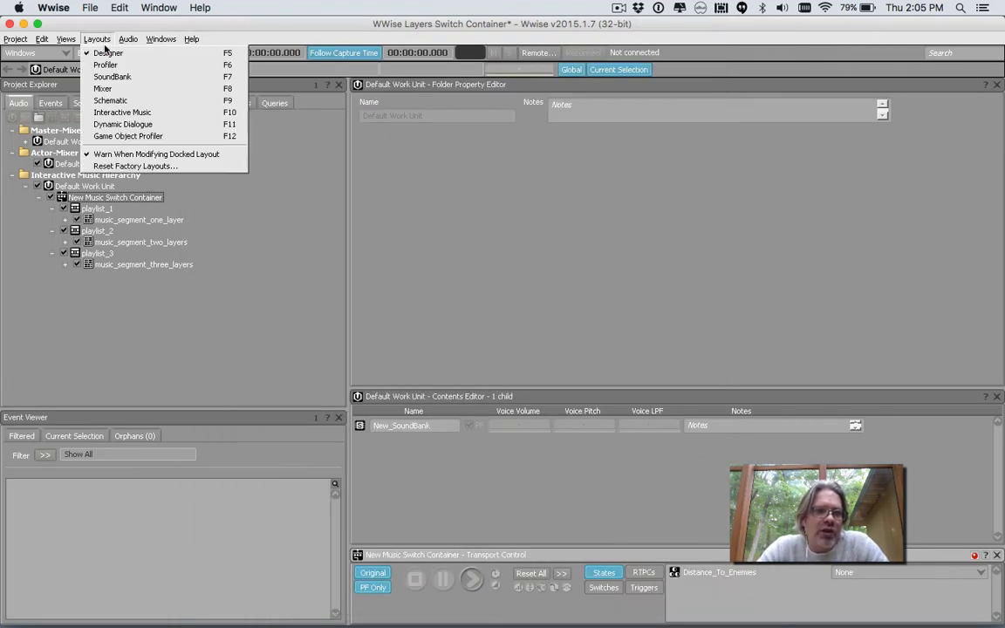
click(114, 74)
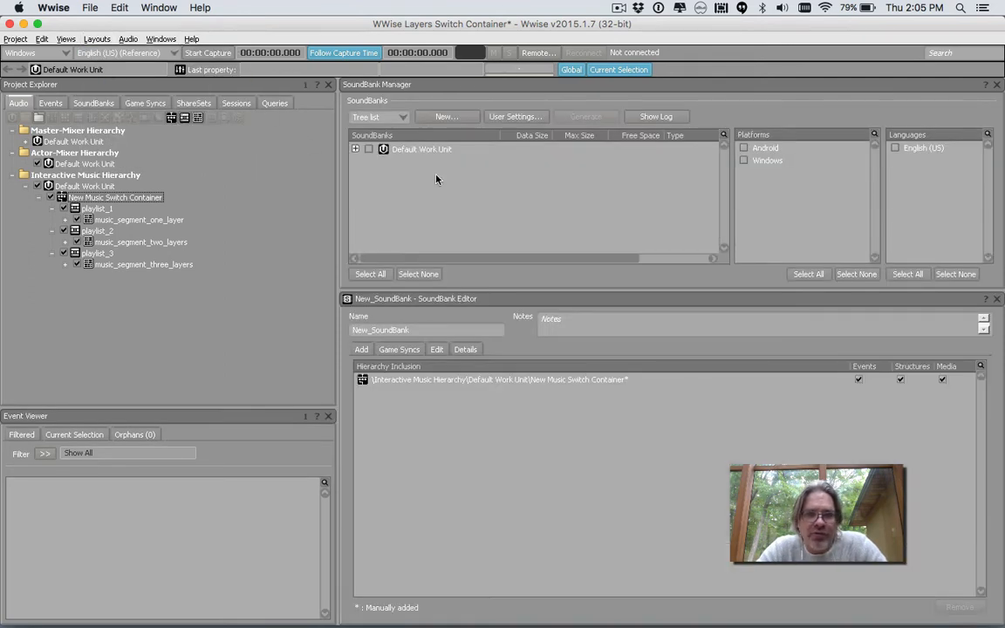
click(362, 149)
click(357, 149)
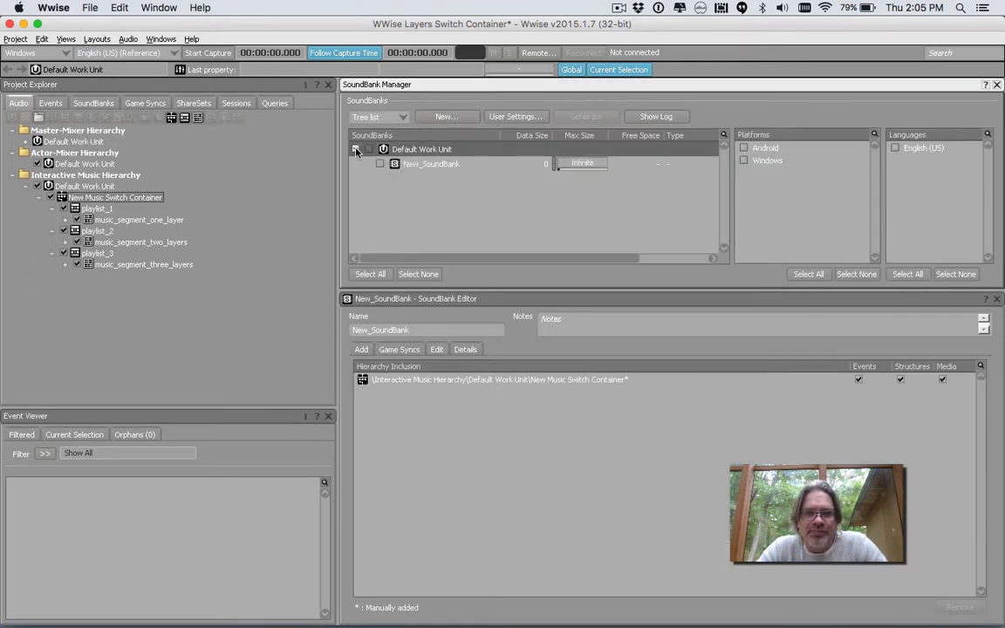
click(404, 165)
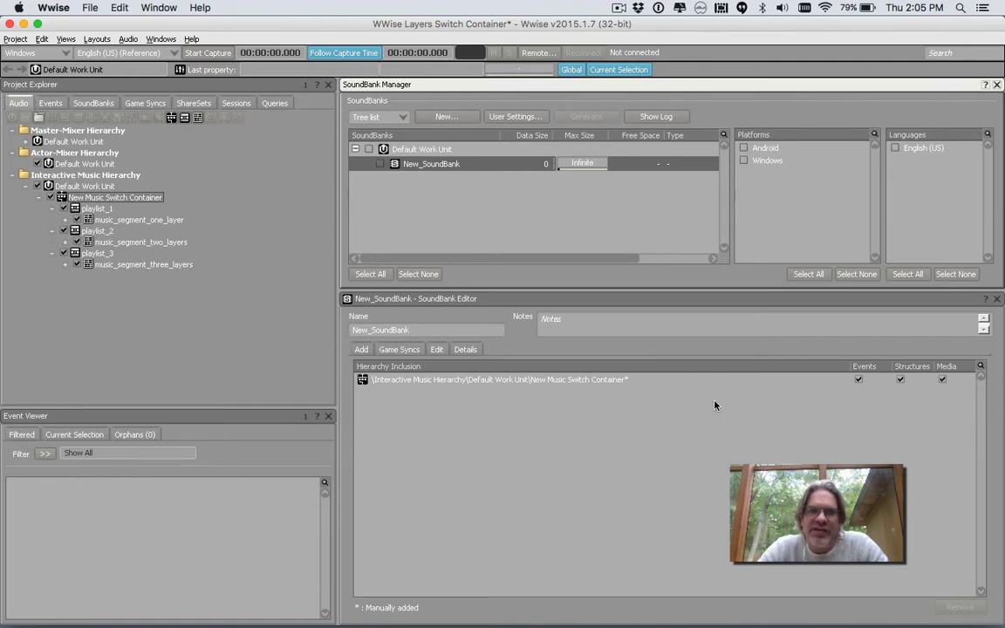
click(743, 150)
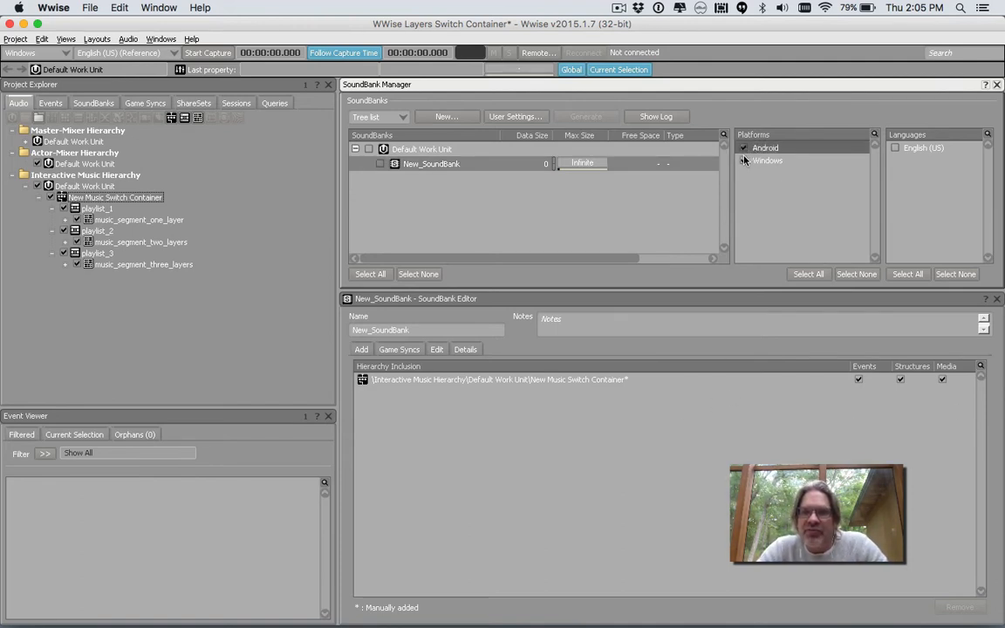
click(743, 160)
click(894, 148)
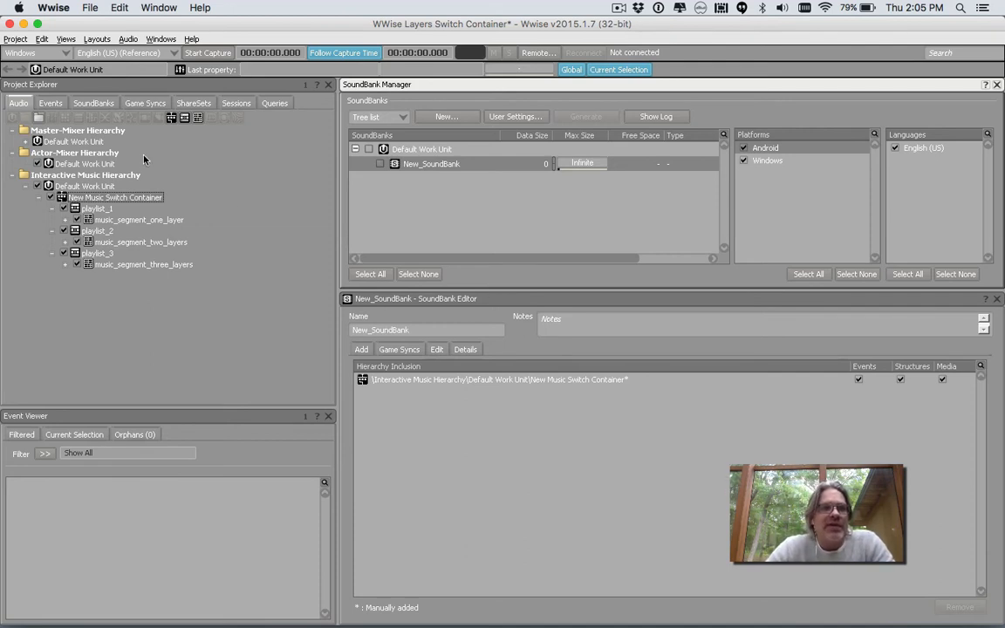
Switch to the Interactive Music layout and open the New Music Switch Container's Default Conversion Settings for editing
click(92, 197)
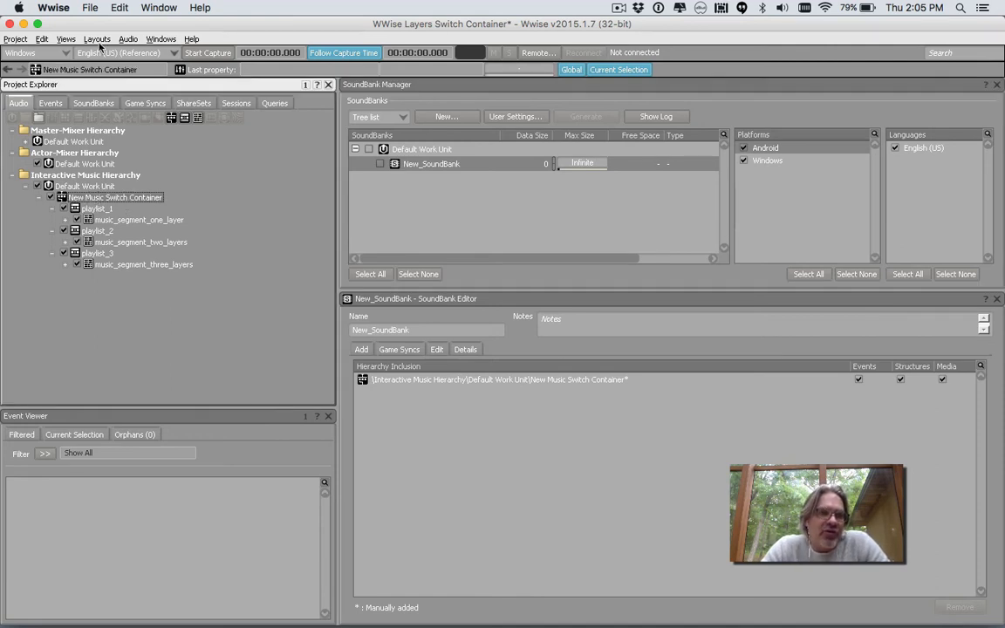
click(94, 39)
click(114, 111)
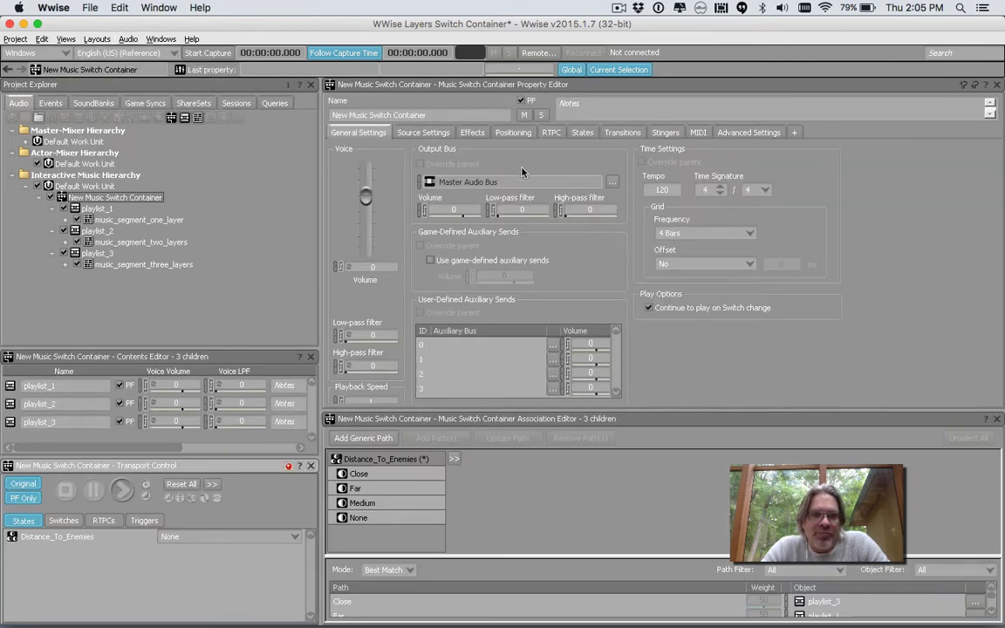
click(409, 135)
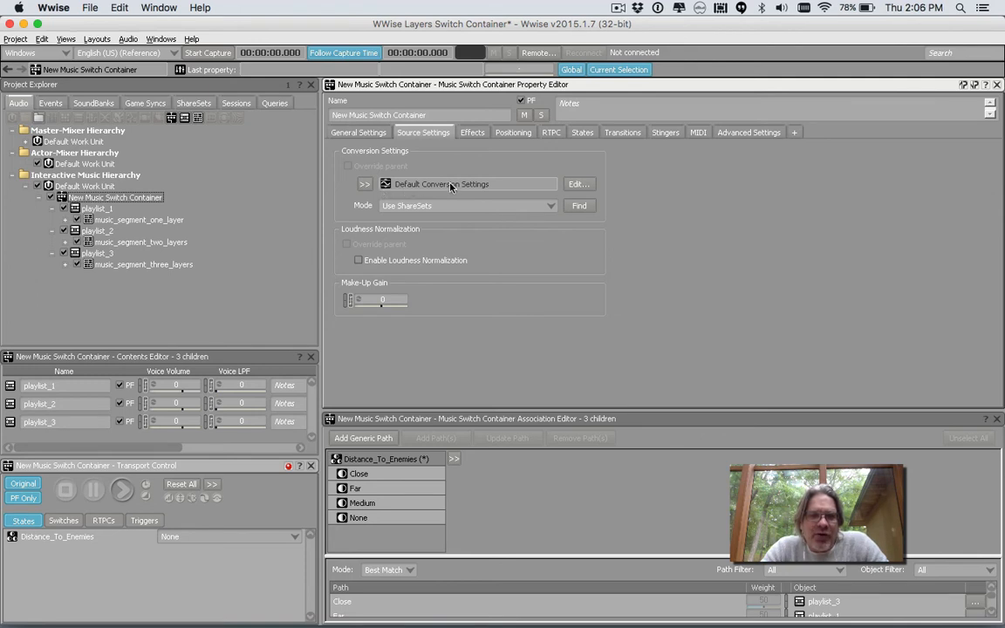
click(576, 186)
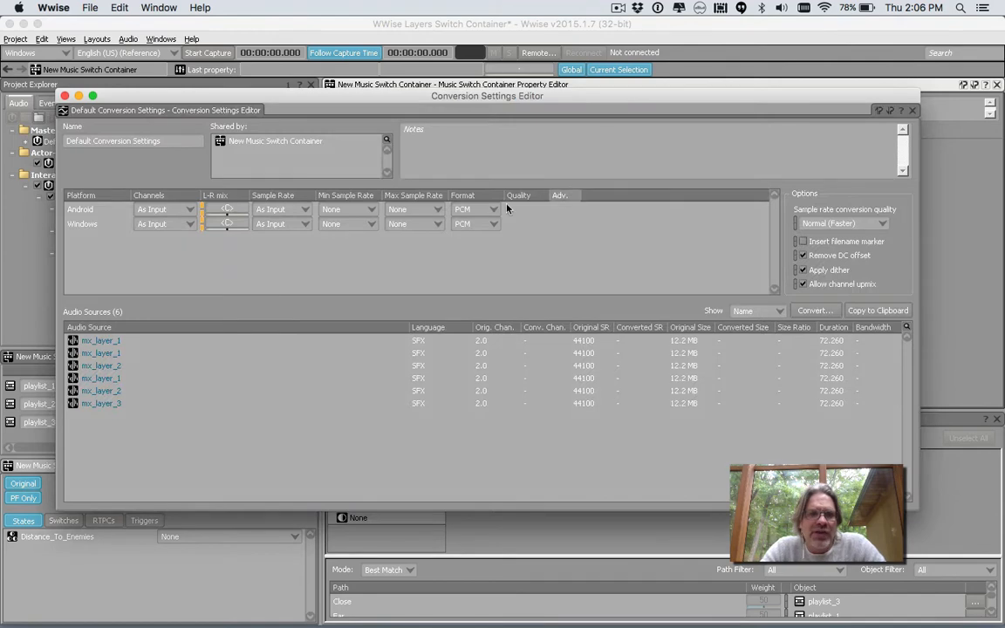
Set the conversion format to Vorbis for both Windows and Android, and lower the Android quality to 0
click(85, 209)
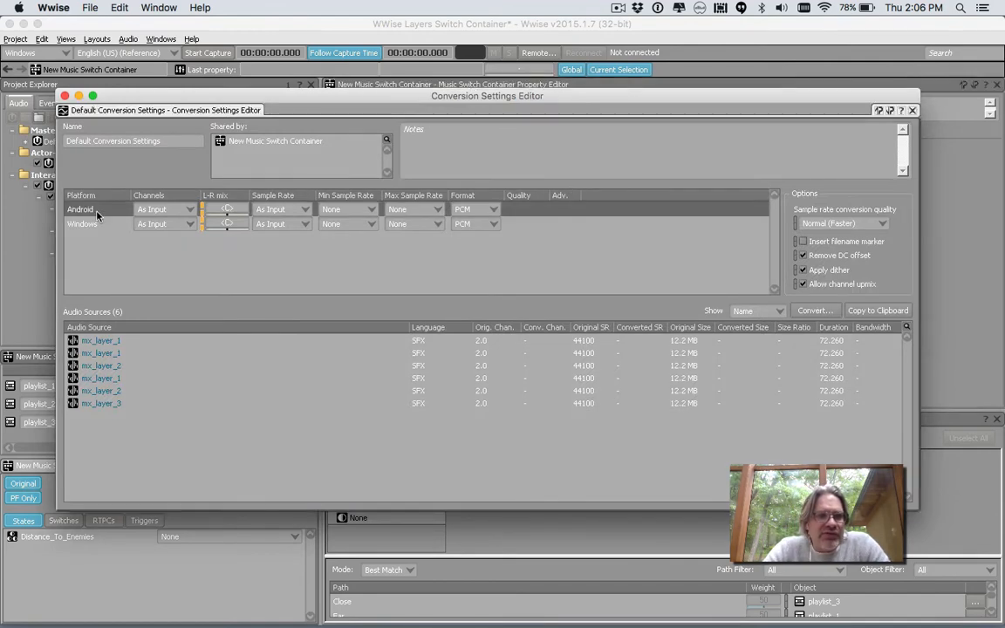
click(96, 225)
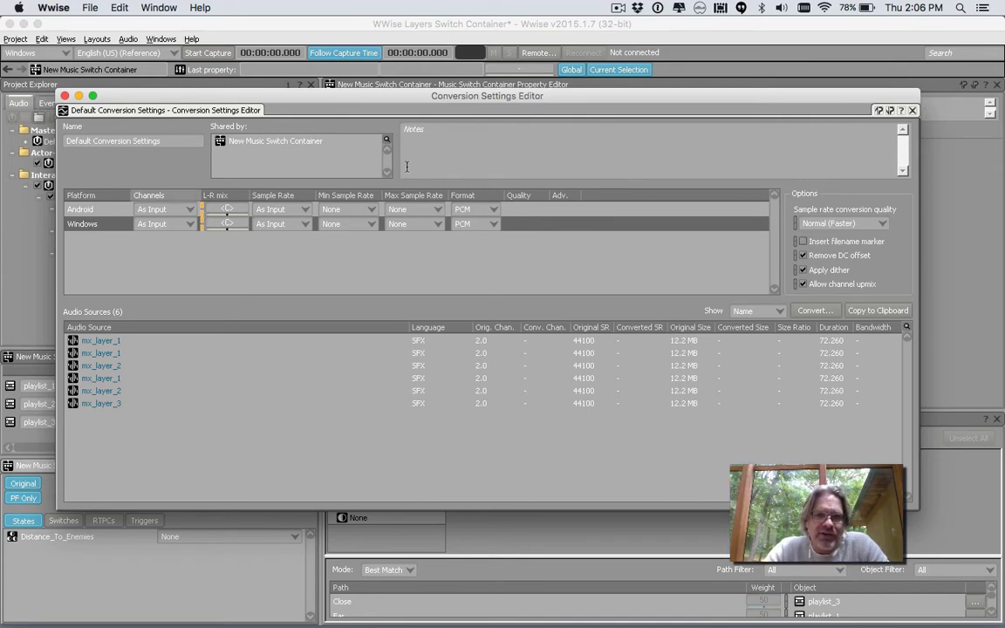
click(476, 224)
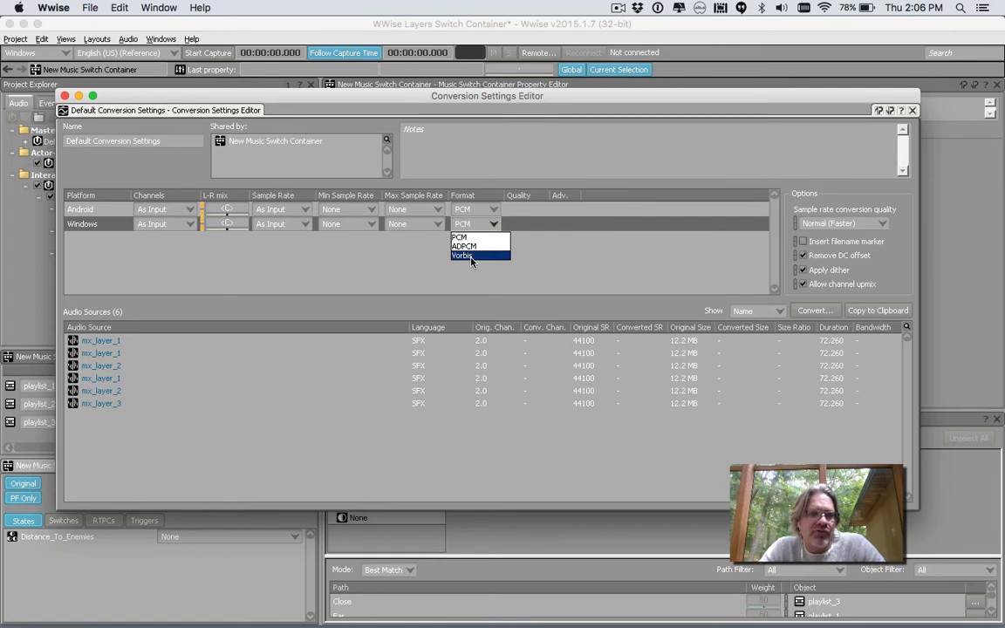
click(471, 256)
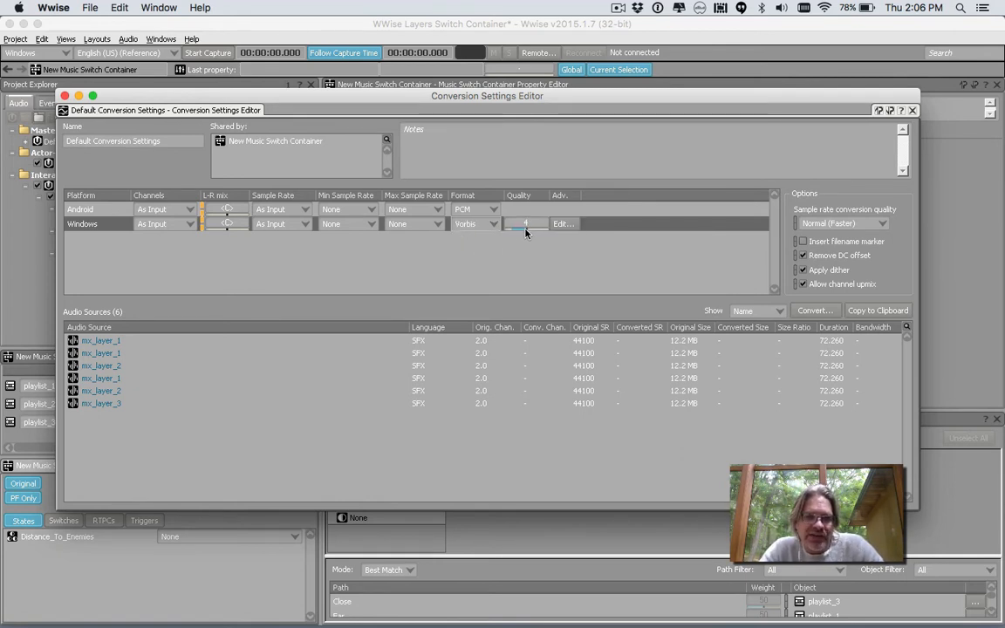
click(471, 225)
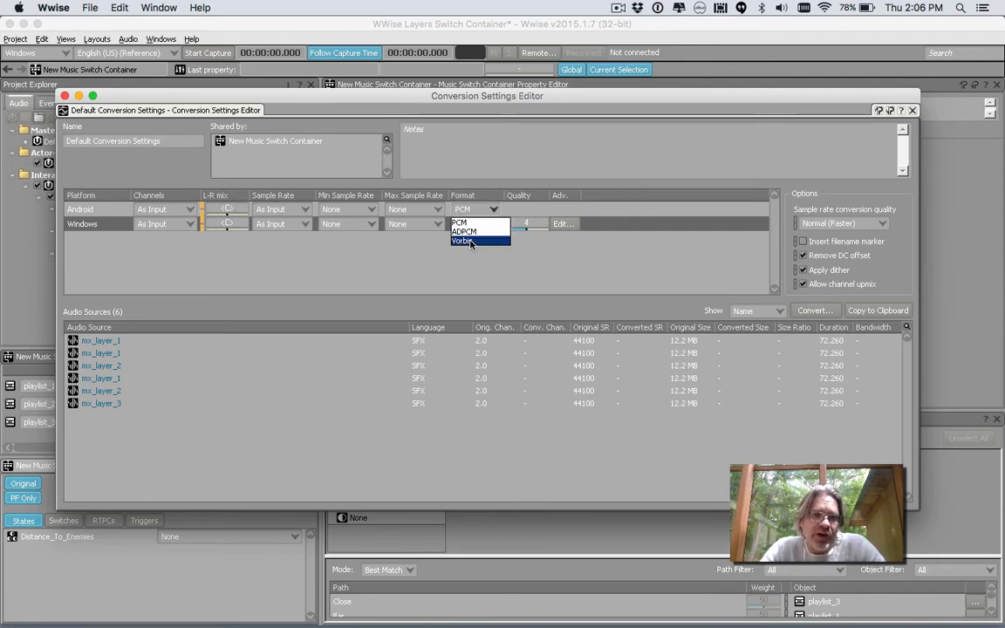
click(467, 241)
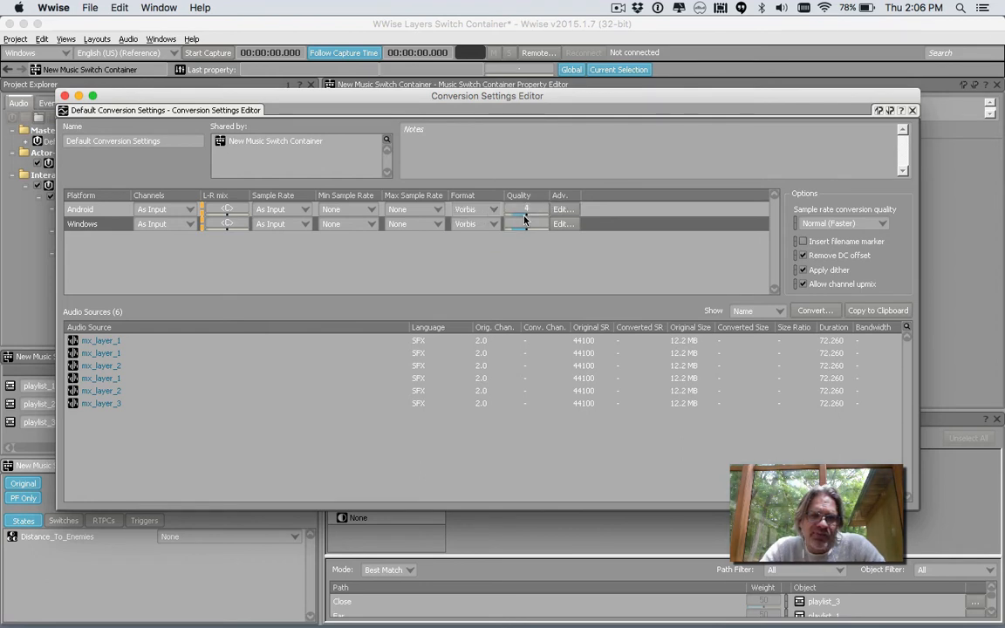
mouse_move(524, 219)
mouse_down()
mouse_move(472, 223)
mouse_move(525, 220)
mouse_up()
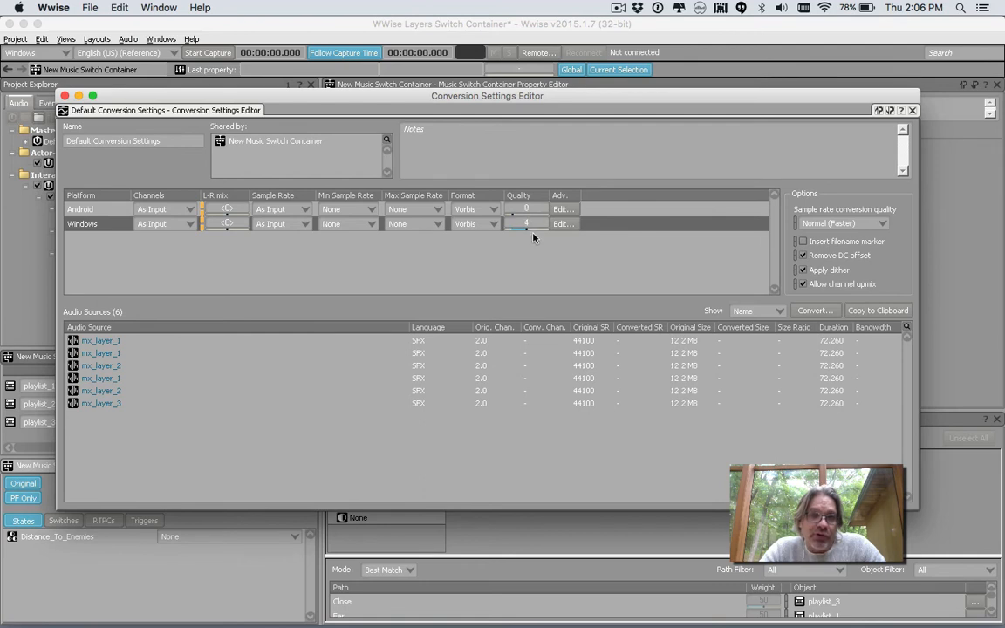
click(534, 243)
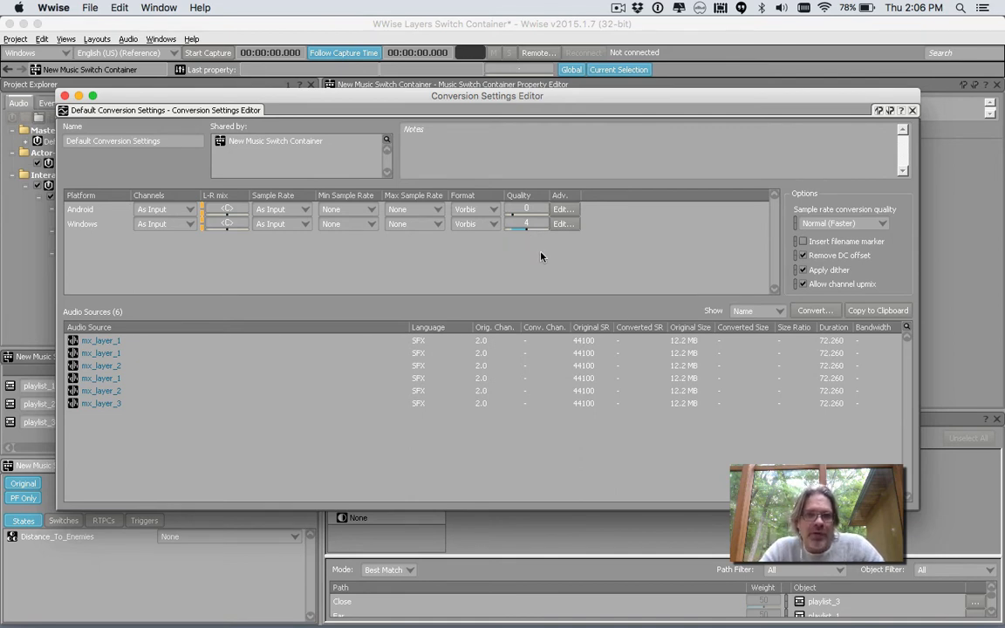
Convert all the mx_layer audio sources for the Android and Windows platforms, and close the Conversion Settings Editor
click(341, 344)
shift+click(325, 403)
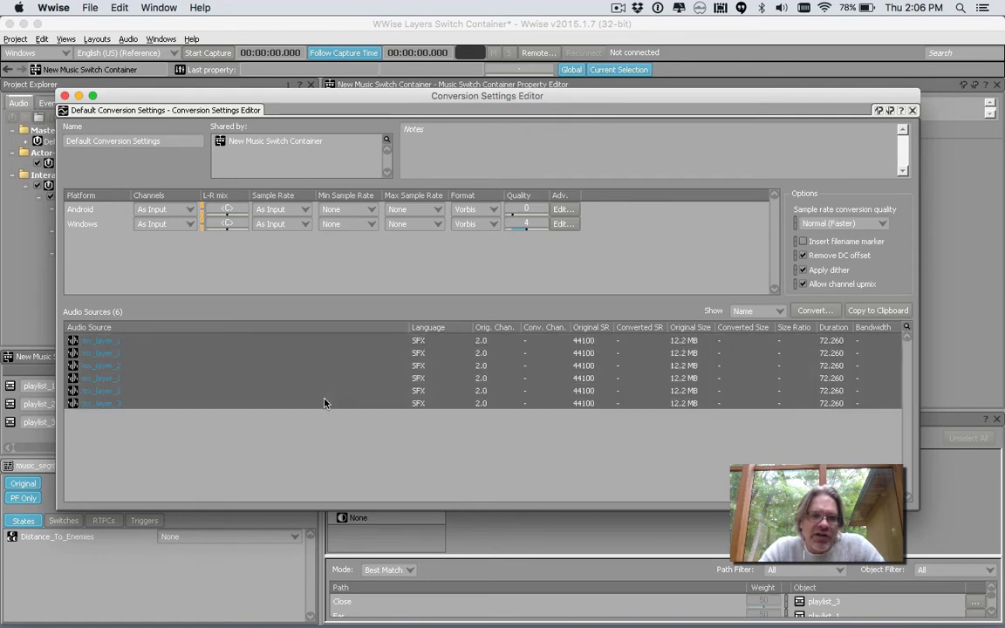
click(815, 310)
click(437, 206)
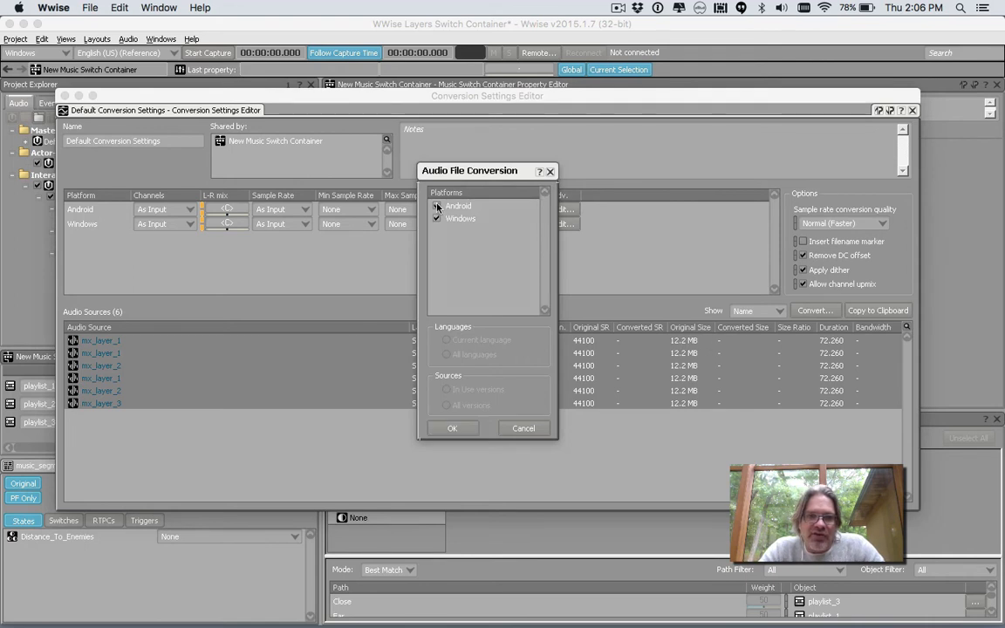
click(454, 428)
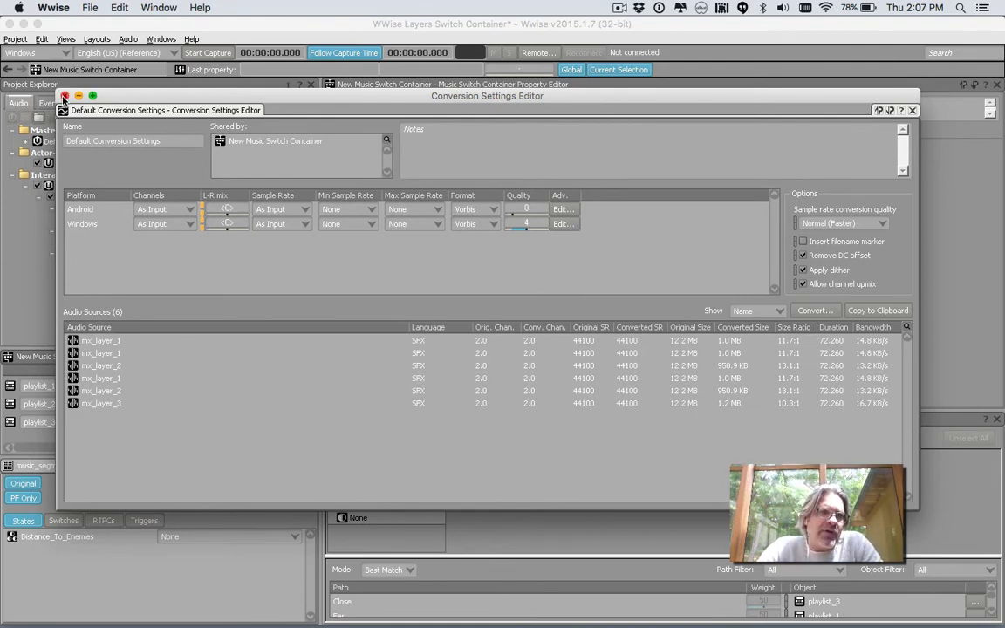
click(65, 95)
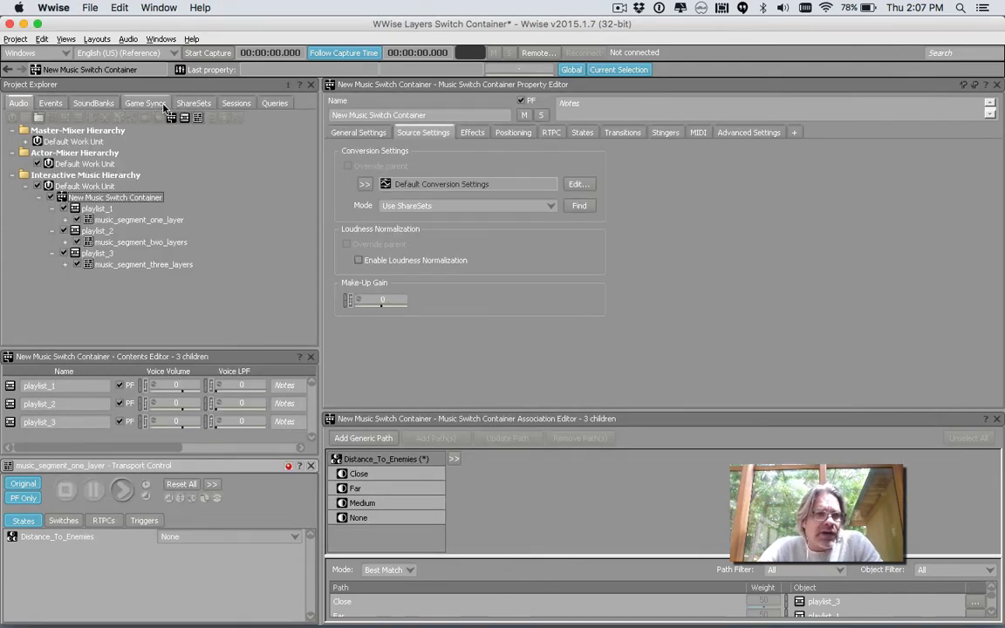
Switch to the SoundBank layout, include the Default Work Unit with New_SoundBank, and generate the SoundBanks
click(97, 39)
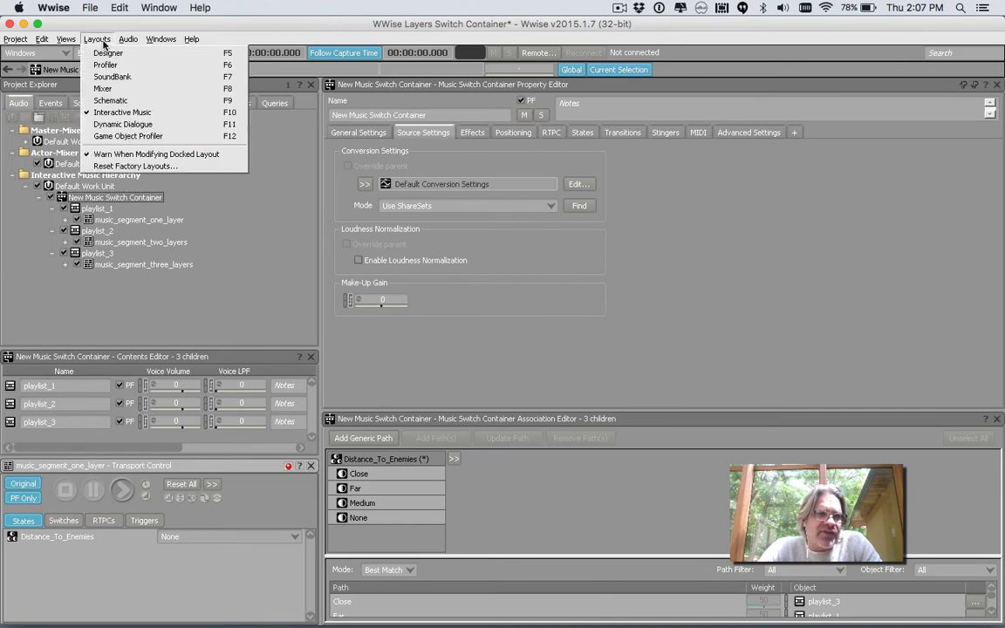
click(109, 78)
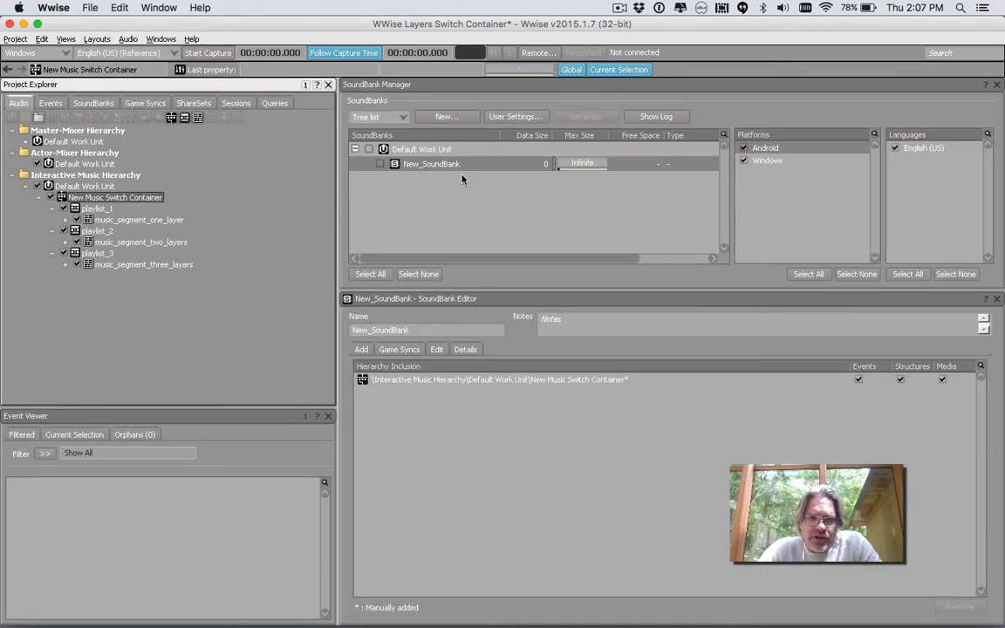
click(369, 150)
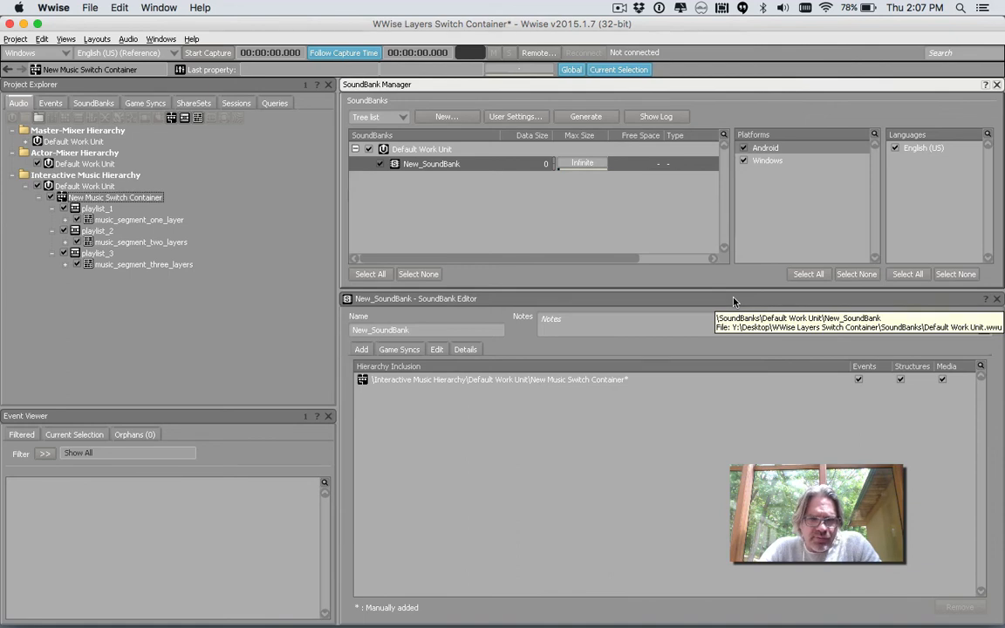
click(602, 116)
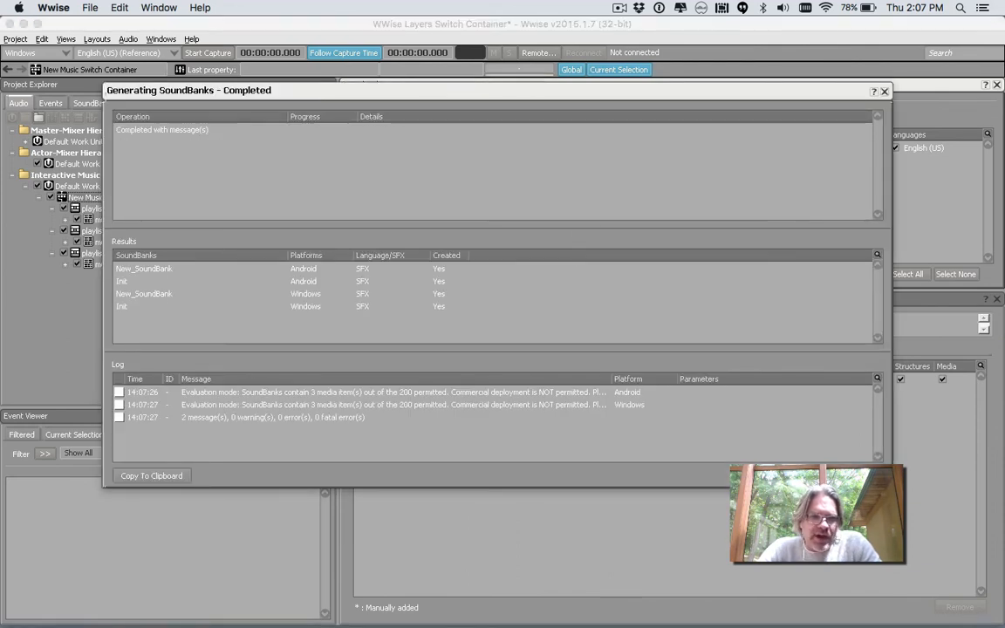
Switch to Finder with other apps hidden and open the GeneratedSoundBanks folder inside WWise Layers Switch Container
key(super+Tab)
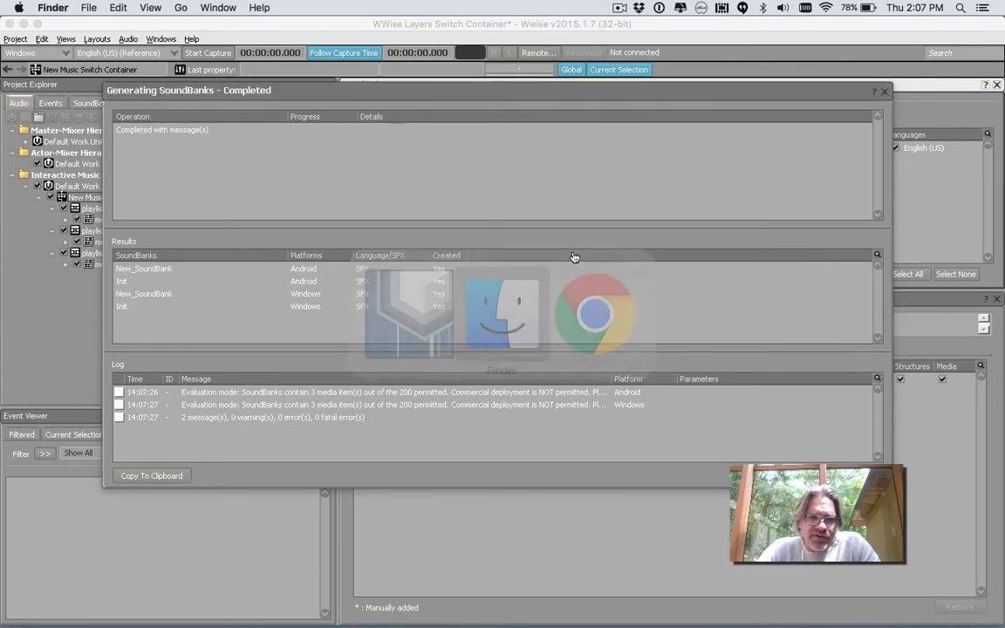
key(super+alt+h)
double_click(959, 202)
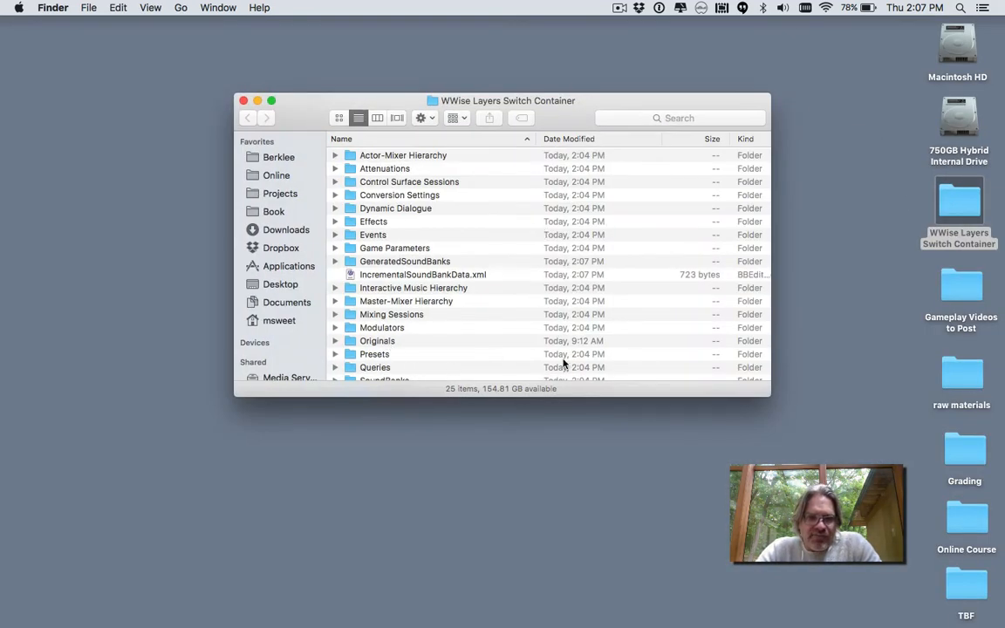
drag(768, 394, 682, 517)
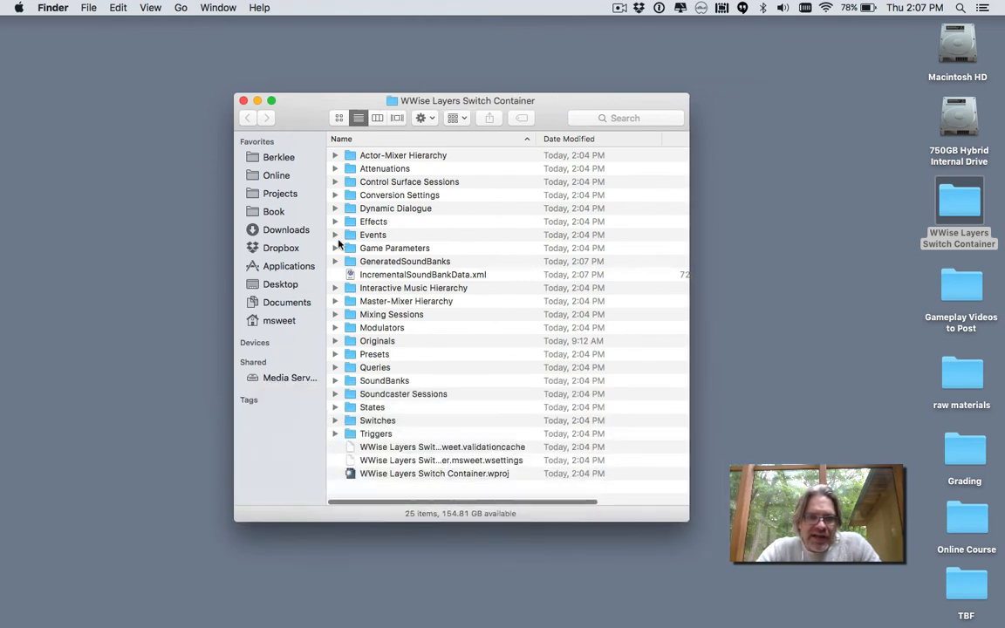
double_click(367, 261)
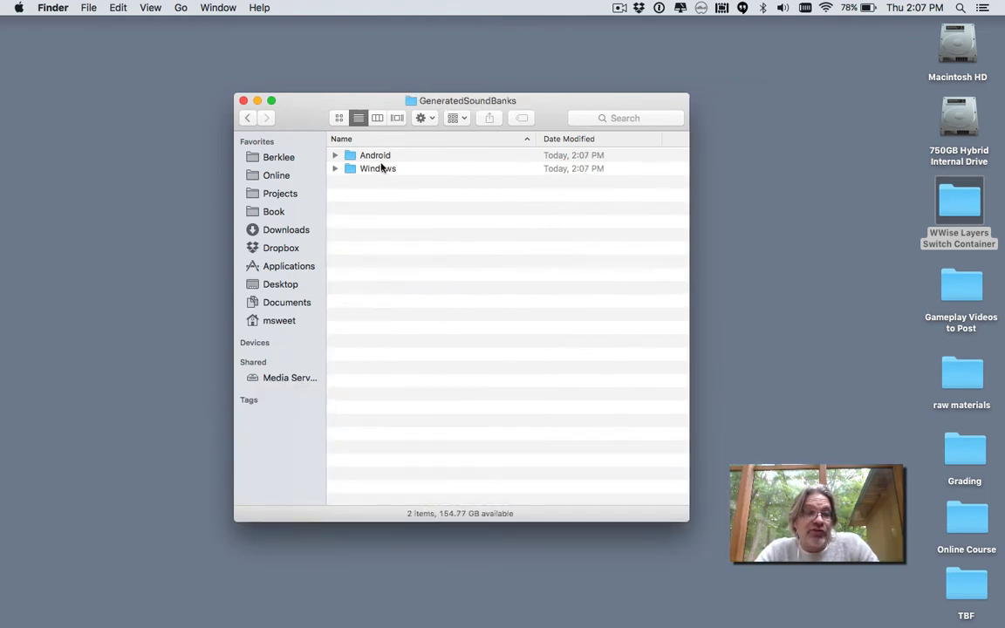
Look through the generated Android and Windows folders, including the English(US) subfolder in Windows
click(381, 168)
key(Up)
key(super+Down)
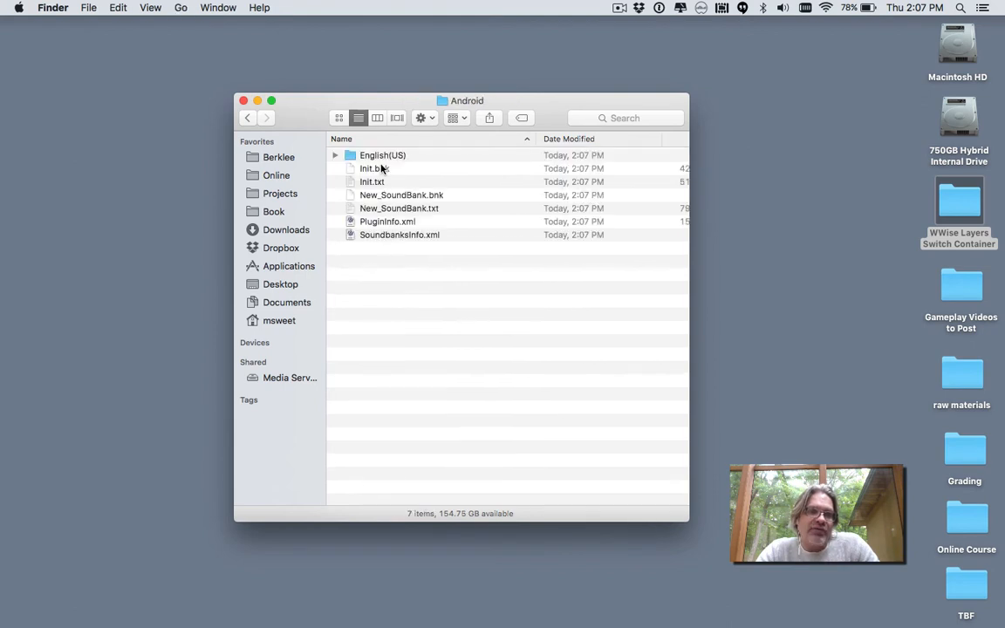
key(super+Up)
key(Down)
key(super+Down)
key(Down)
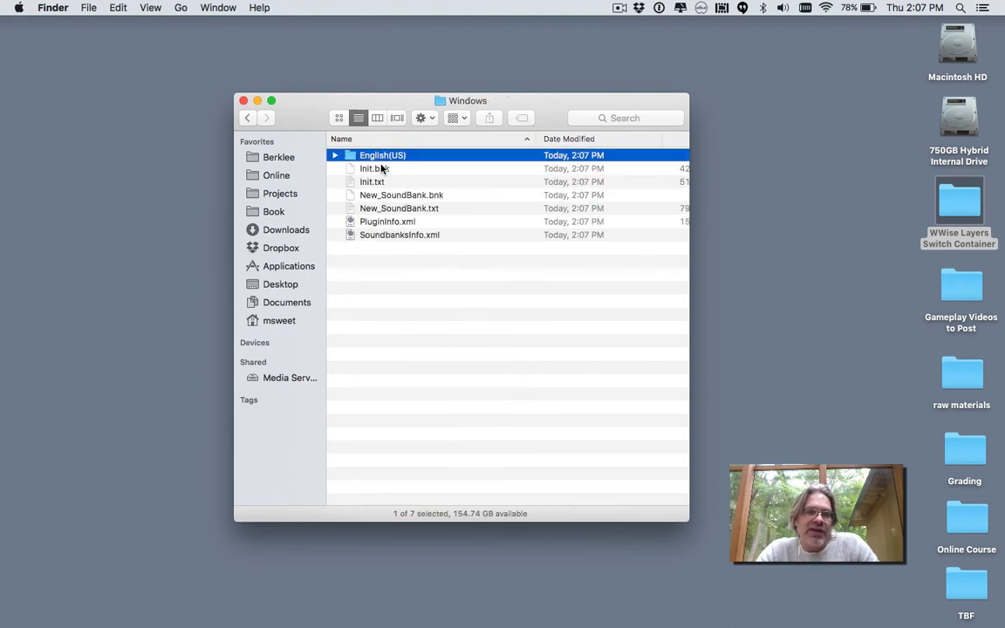
key(super+Down)
key(super+Up)
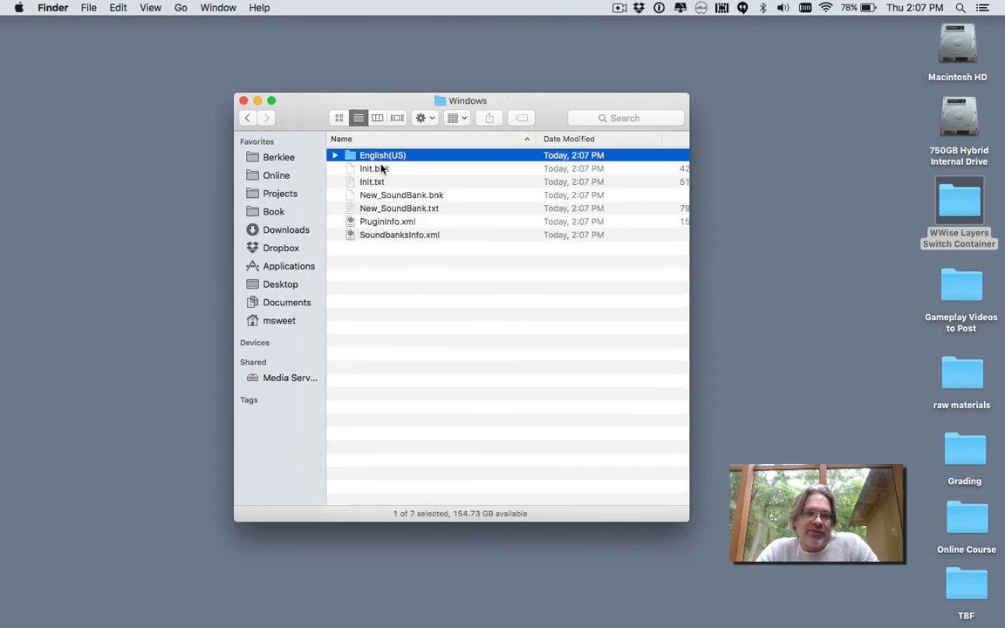
Locate New_SoundBank.bnk in the Android folder and in the Windows folder
key(super+Up)
key(Up)
key(super+Down)
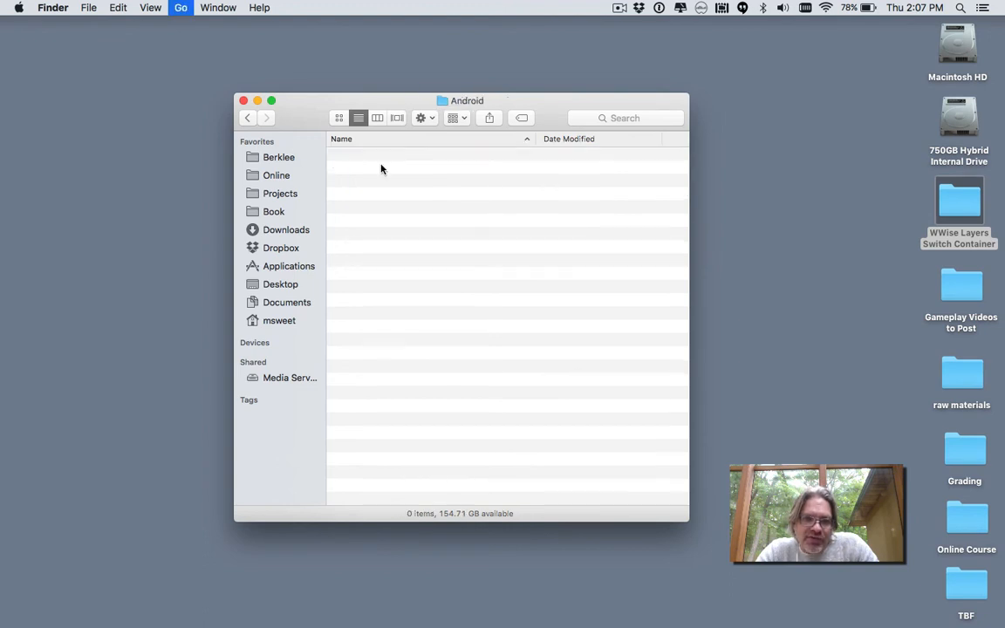
click(337, 156)
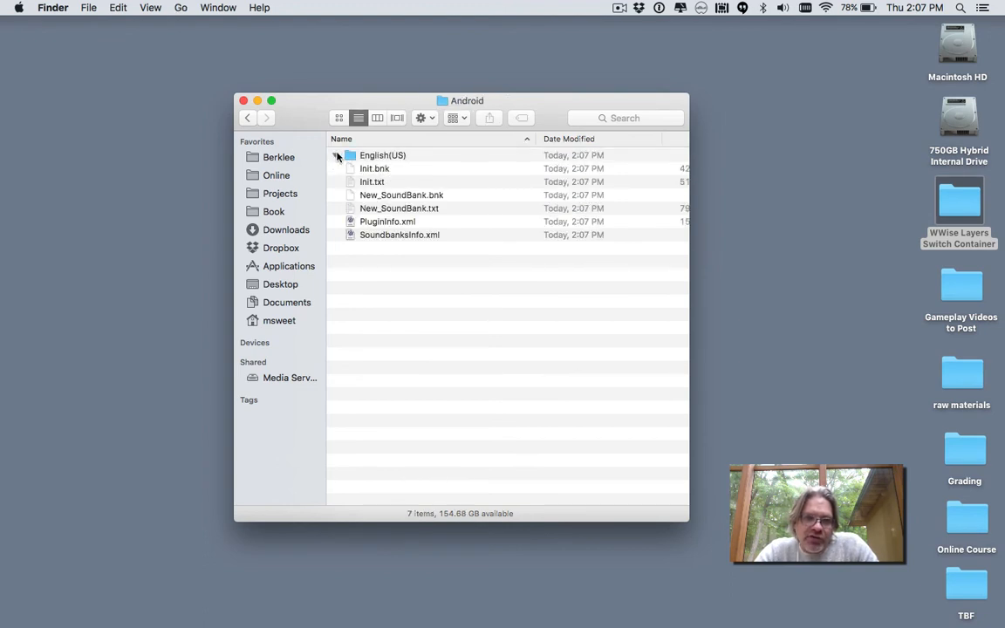
click(384, 196)
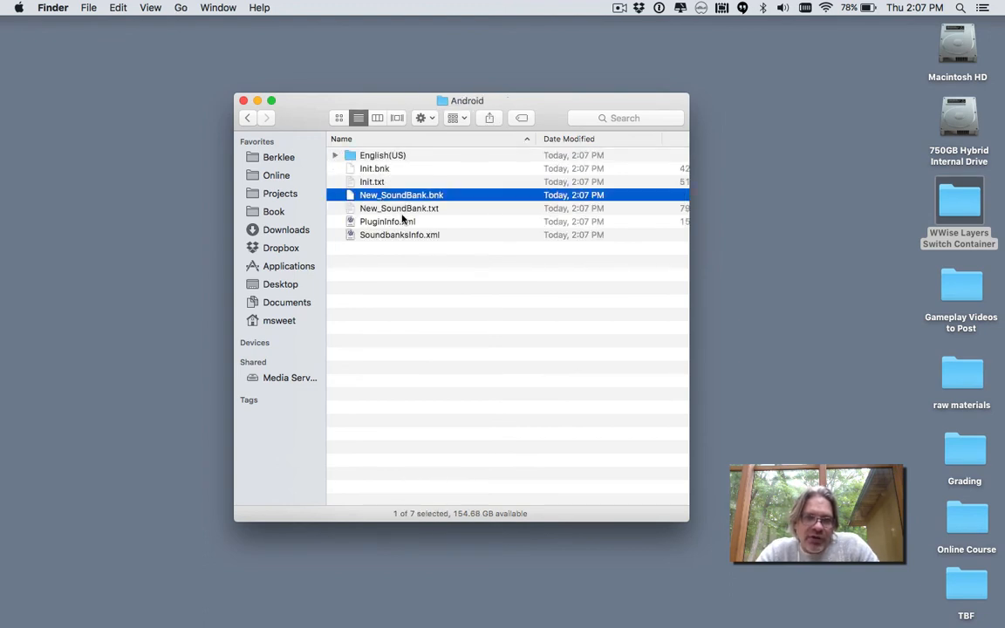
key(Down)
key(Up)
key(super+Up)
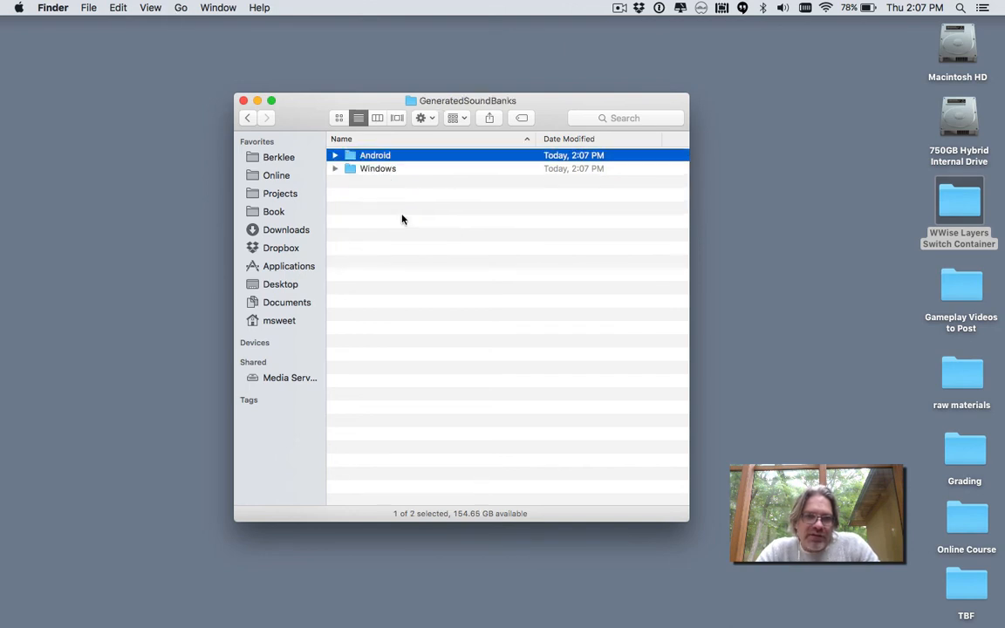
key(Down)
key(super+Down)
click(416, 197)
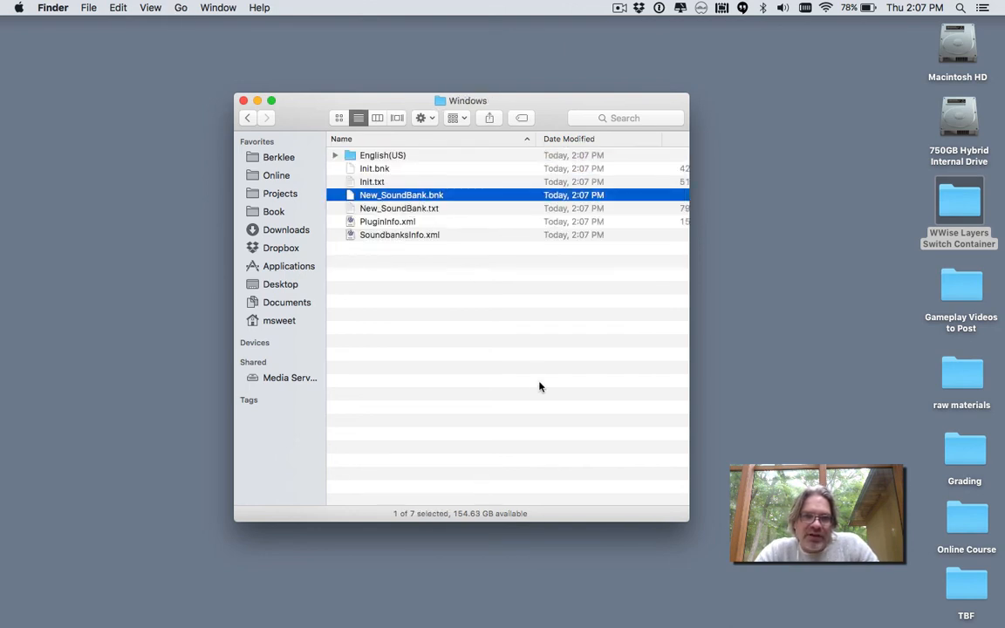
Widen the Finder window to compare New_SoundBank.bnk's file size in the Windows and Android folders, and close the window
drag(686, 522, 853, 460)
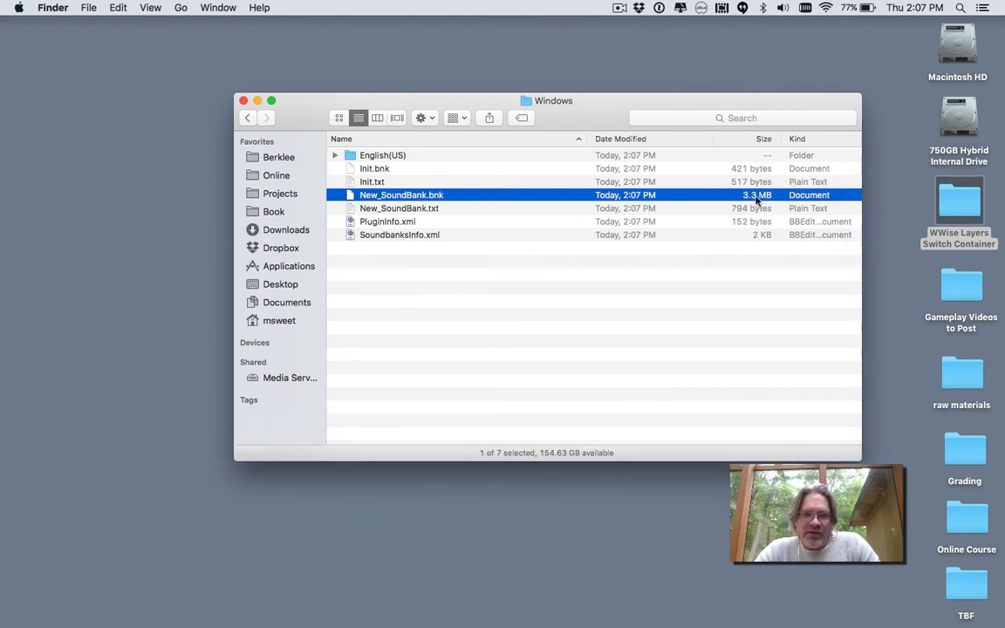
click(671, 313)
key(super+Up)
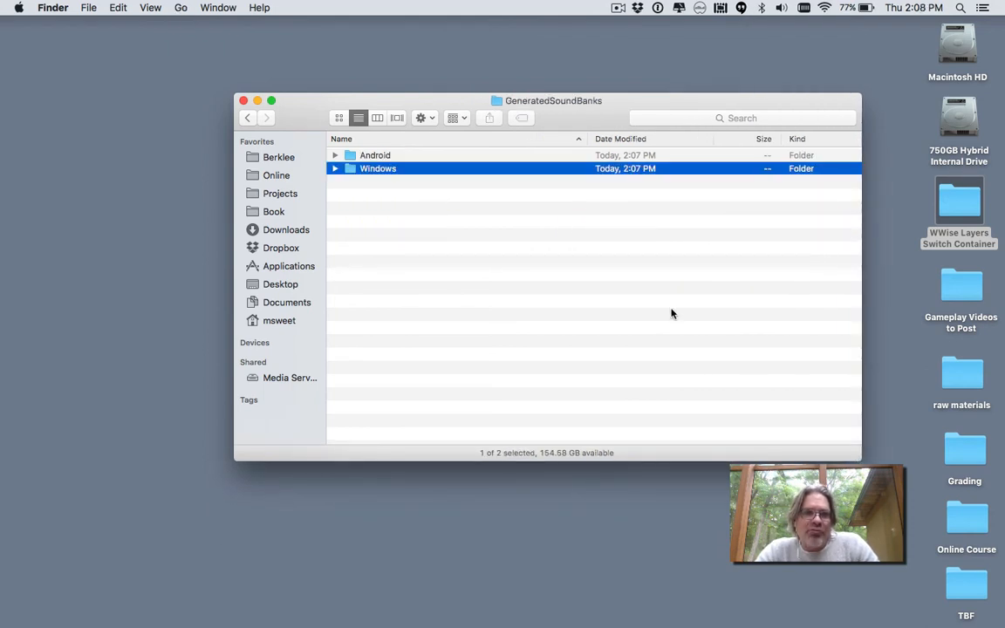
key(Up)
key(super+Down)
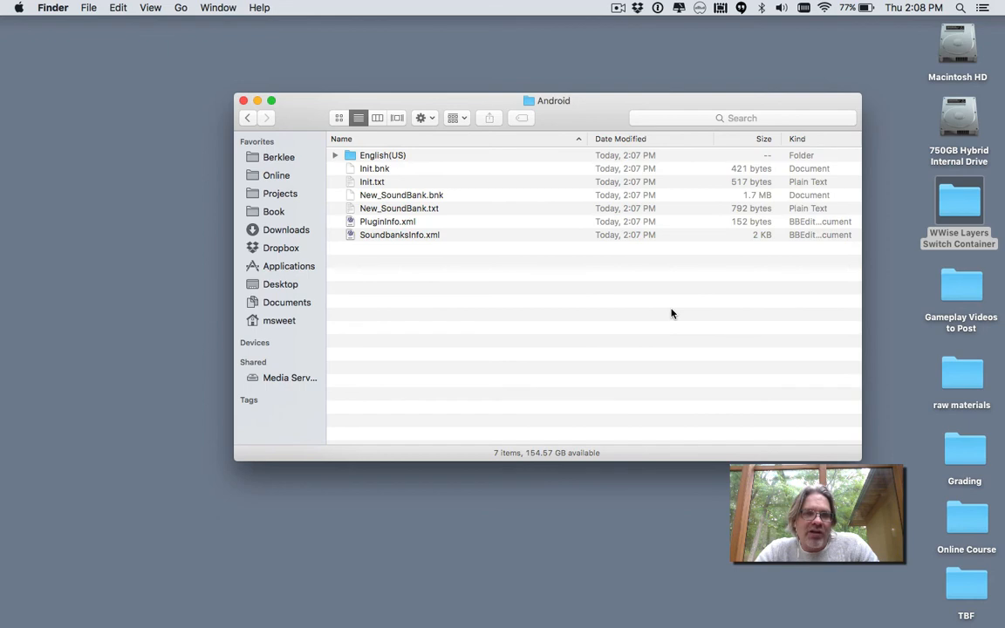
click(447, 197)
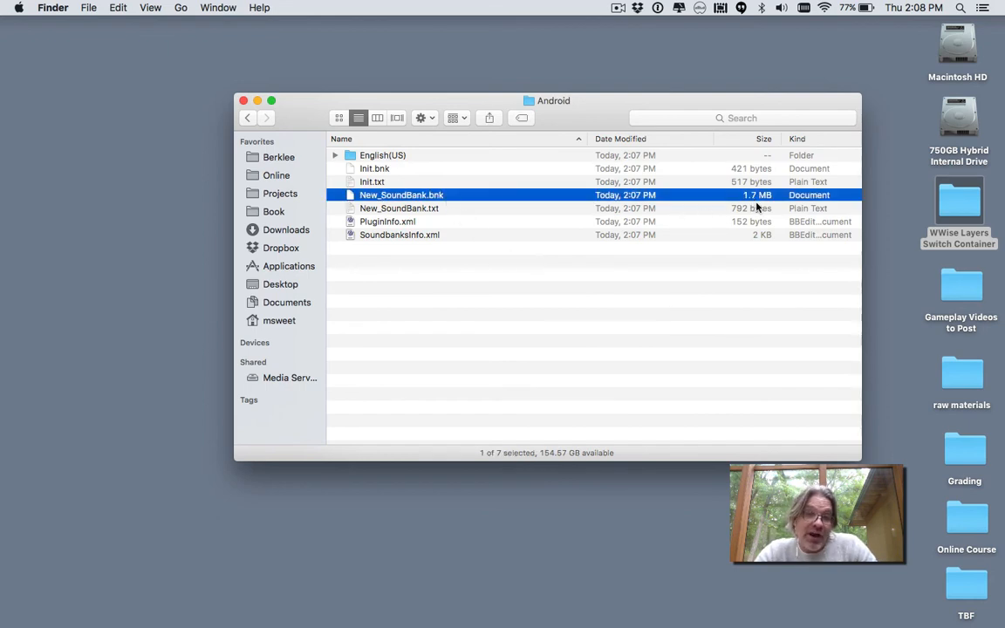
click(659, 357)
key(super+w)
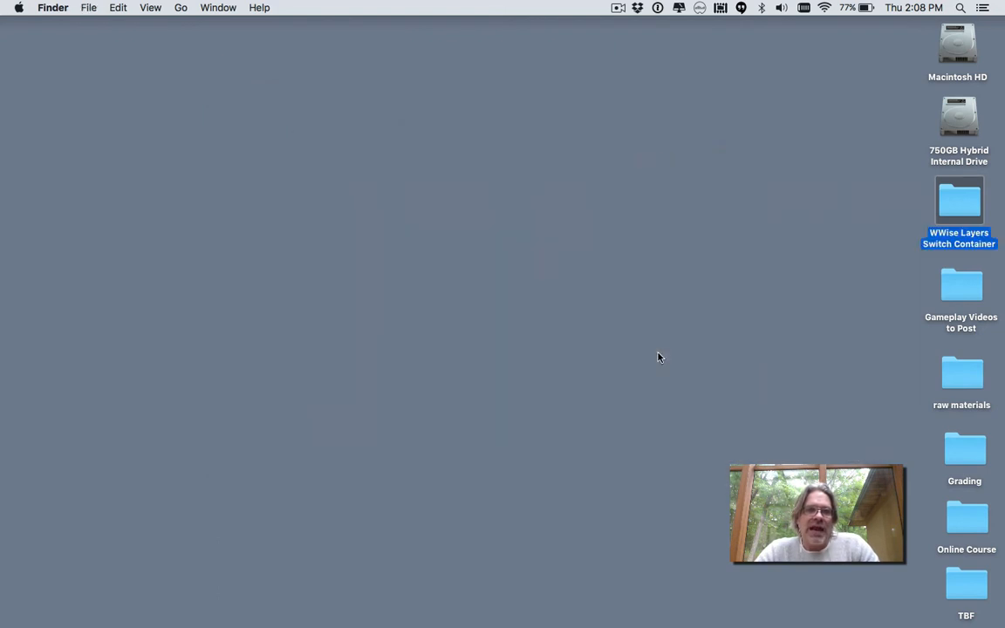
Return to Wwise, dismiss the SoundBank generation report, and select Default Conversion Settings among the ShareSets
key(super+Tab)
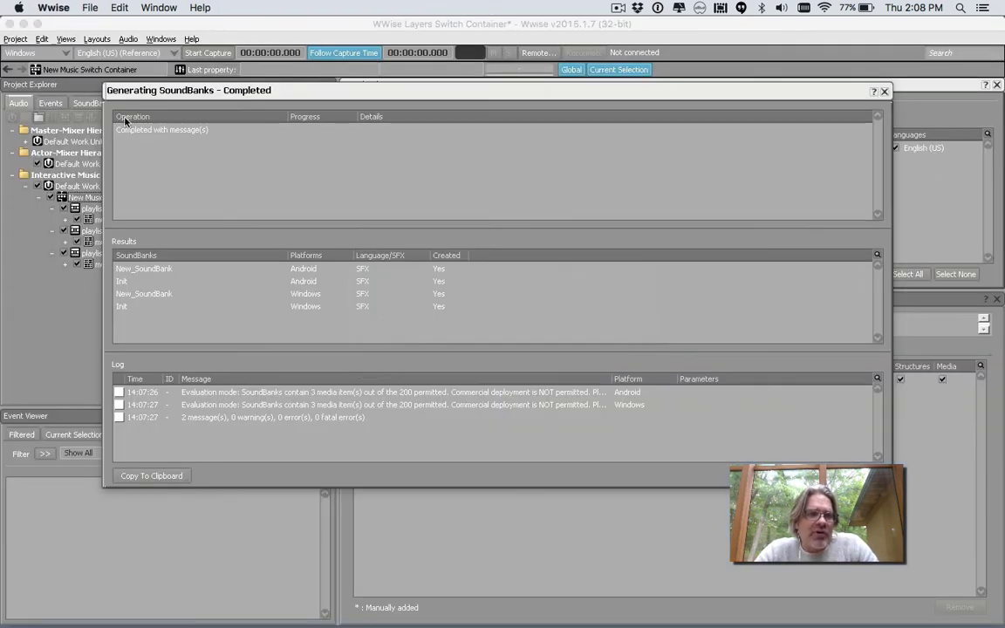
key(Escape)
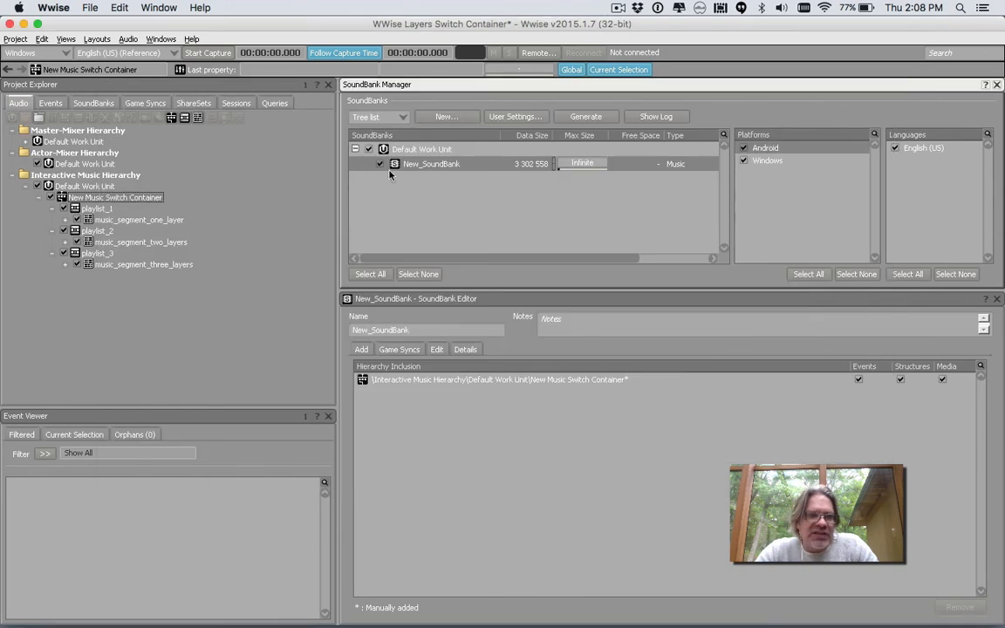
click(184, 105)
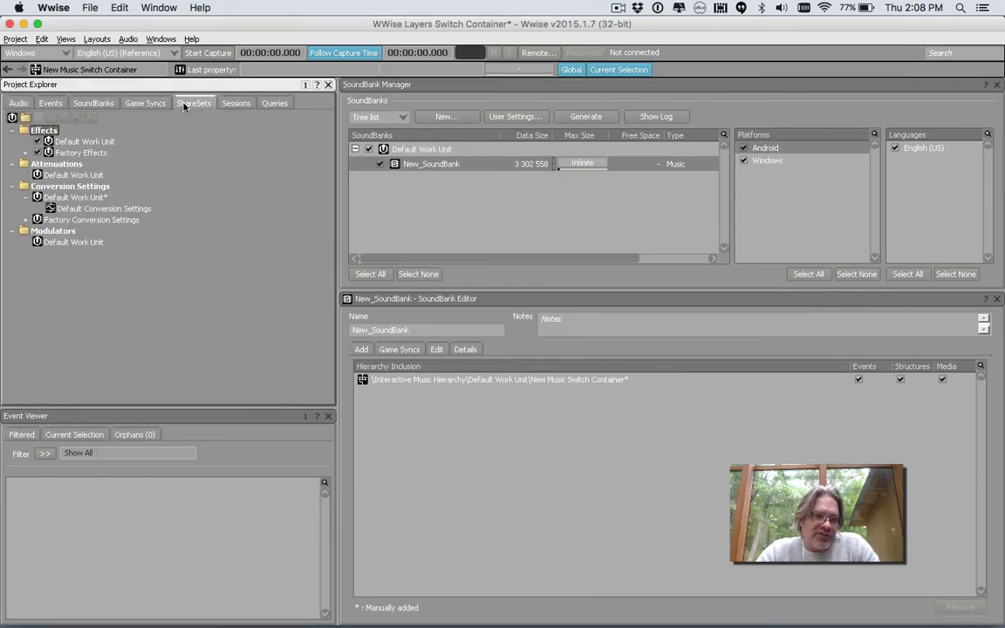
click(66, 199)
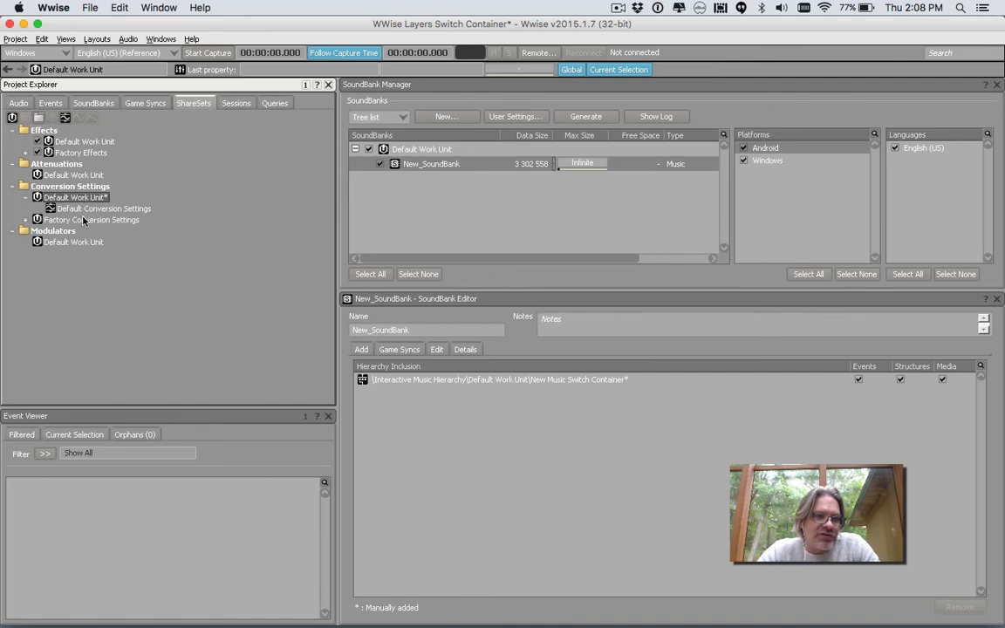
click(88, 210)
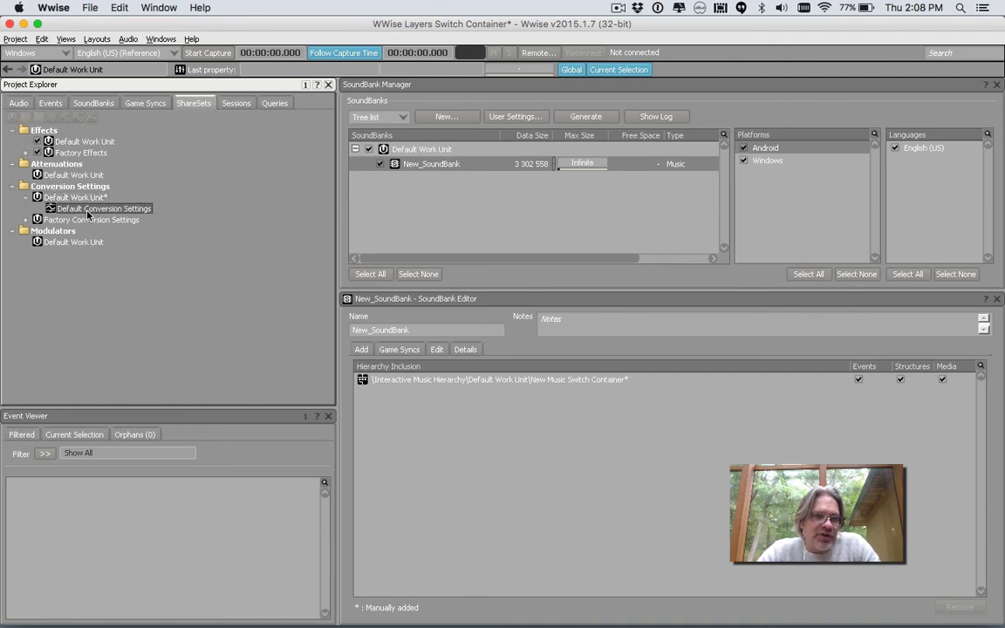
Switch to the Designer layout, view the Default Conversion Settings in their editor, and close it
click(96, 40)
click(109, 48)
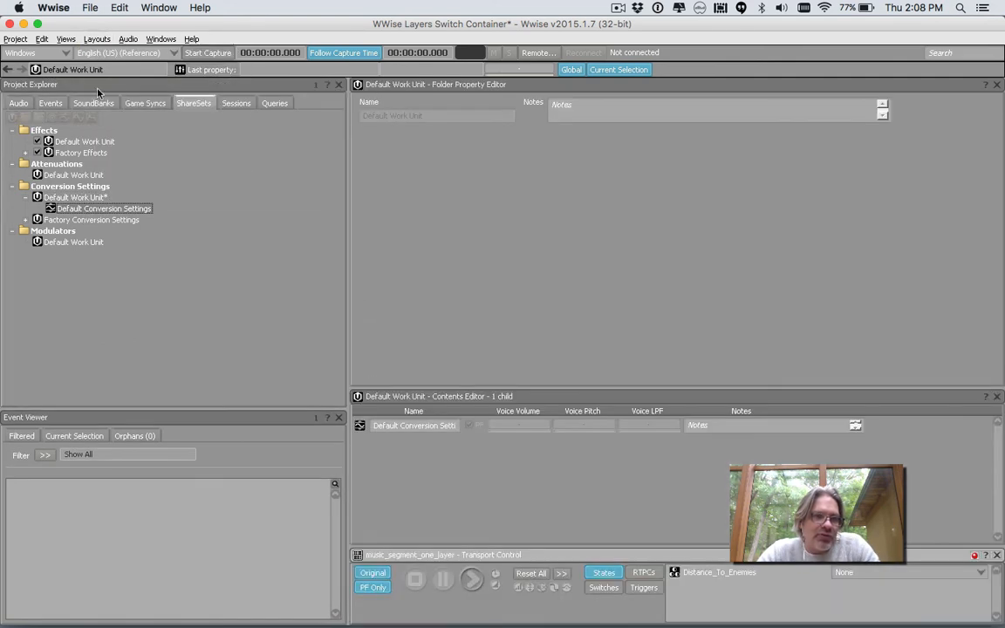
double_click(86, 210)
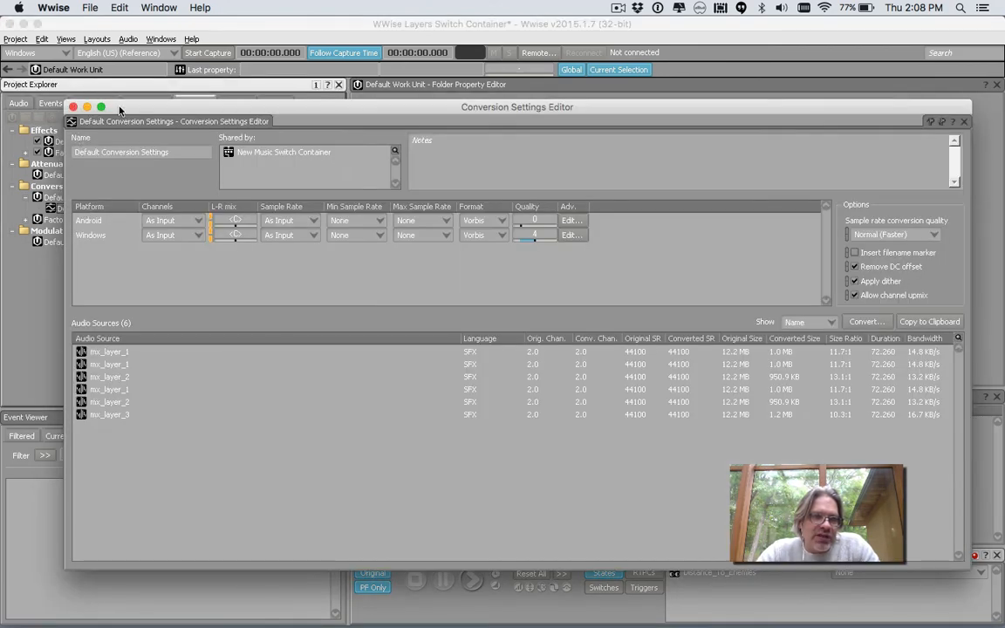
drag(104, 101, 94, 94)
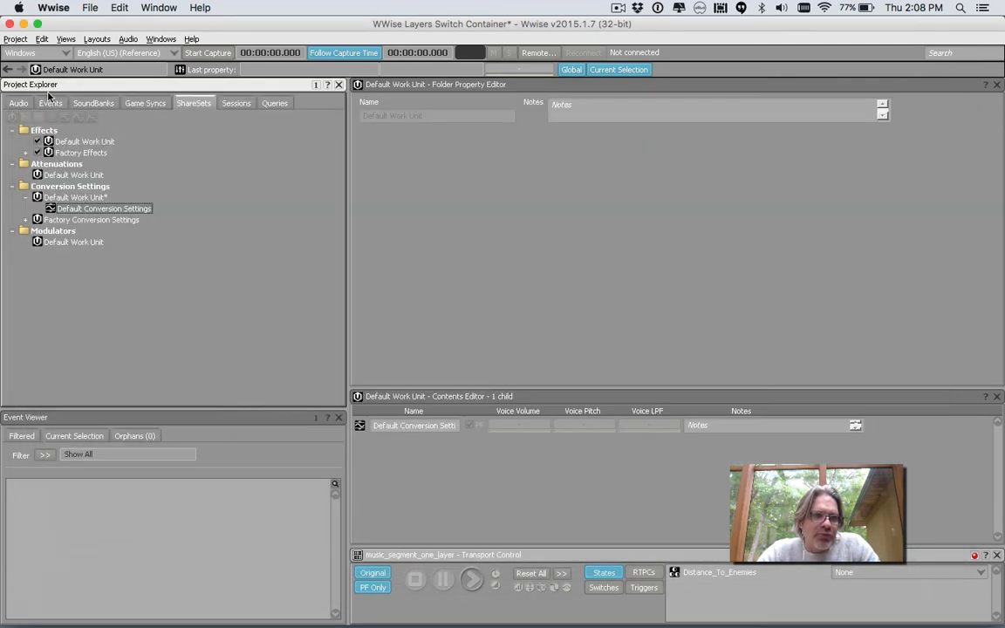
click(47, 92)
Create a new Conversion Settings ShareSet named "Smaller Sound Files" in the Default Work Unit under Conversion Settings
click(73, 198)
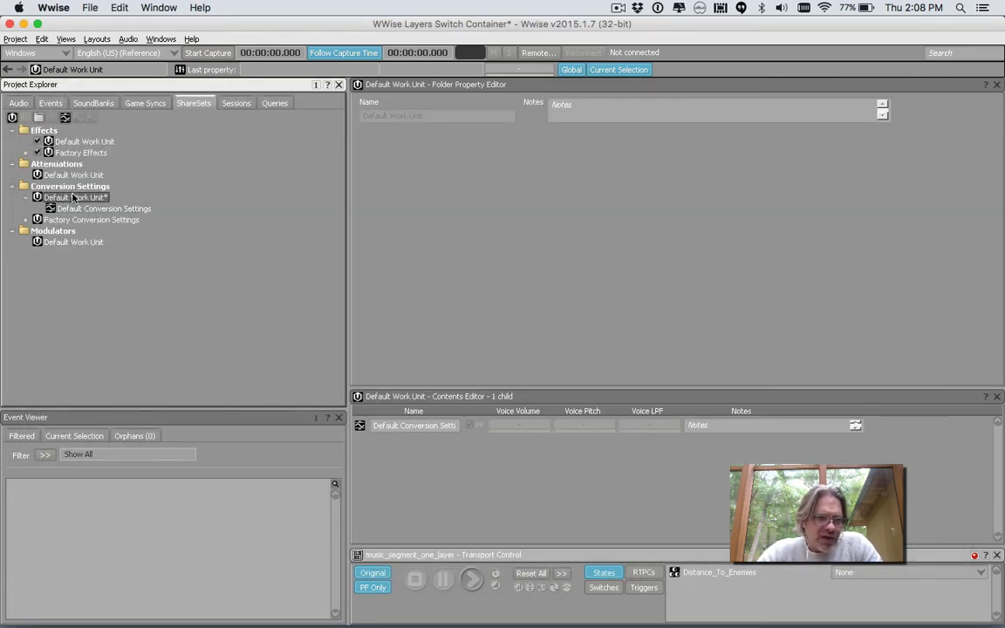
right_click(72, 198)
mouse_move(105, 202)
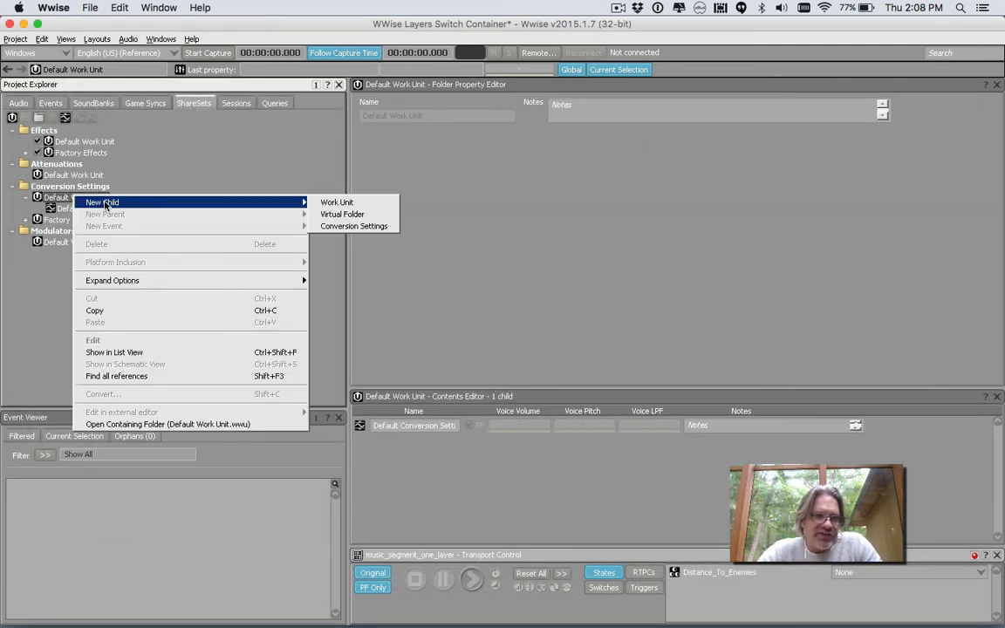
click(349, 226)
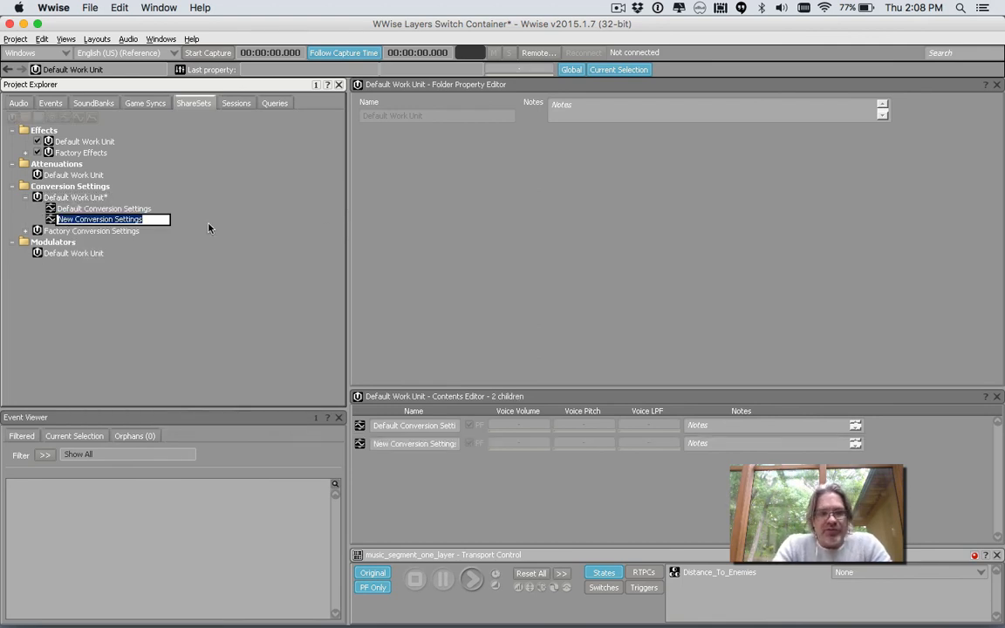
text(Sam)
key(BackSpace)
key(BackSpace)
key(BackSpace)
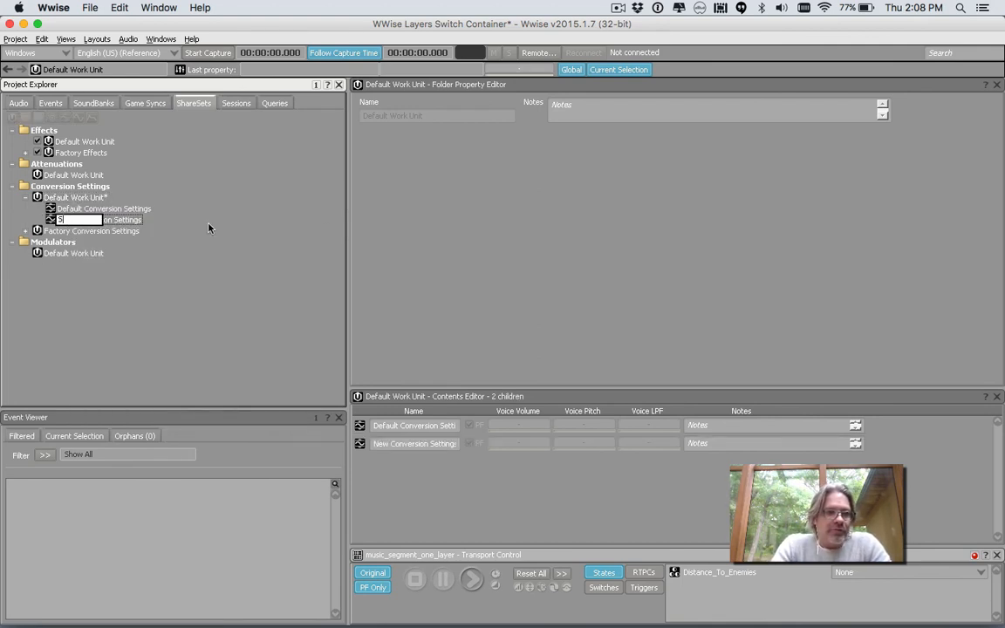
text(Smaller Sound Fi)
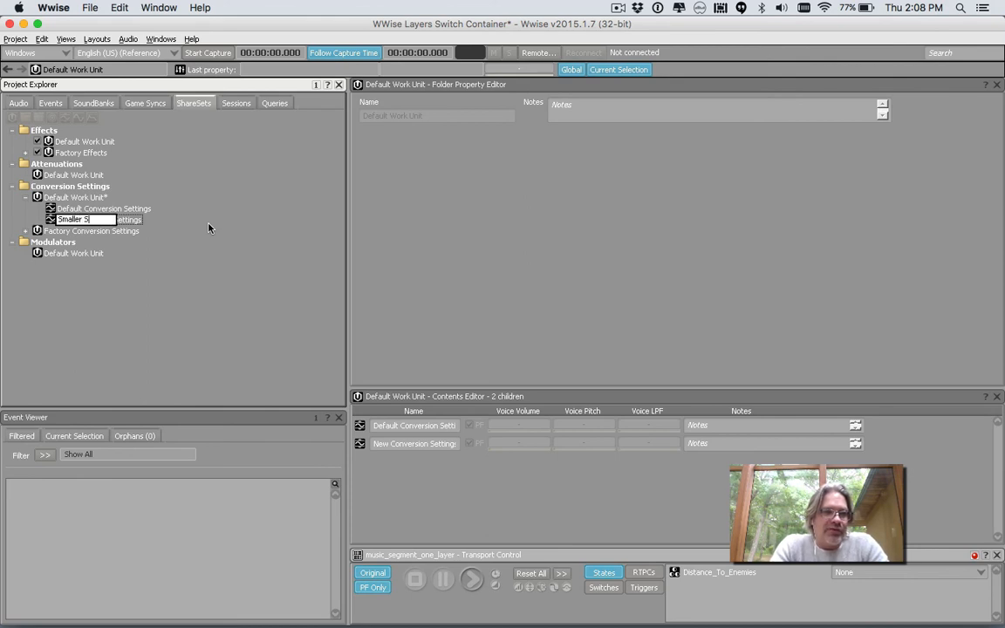
text(les)
key(Return)
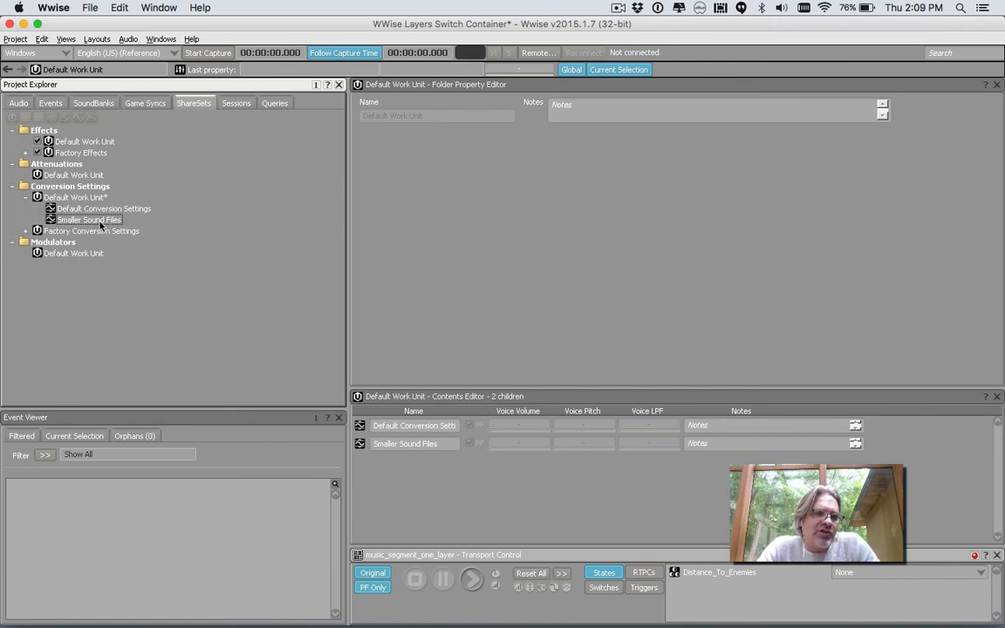
Review the conversion settings choices in New Music Switch Container's source settings, then view its Default Conversion Settings in the editor and close it
click(19, 103)
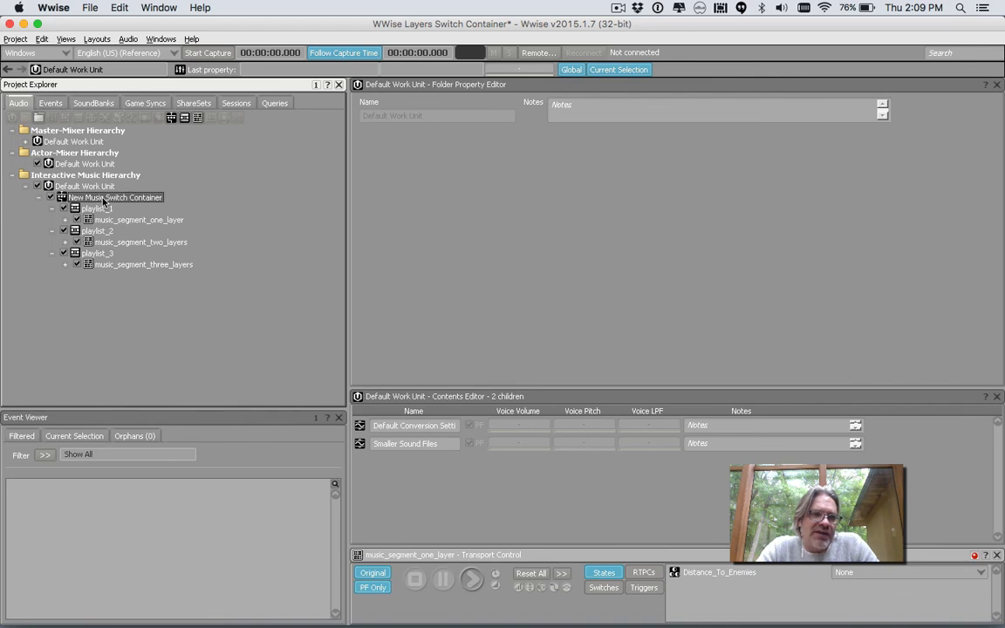
click(103, 198)
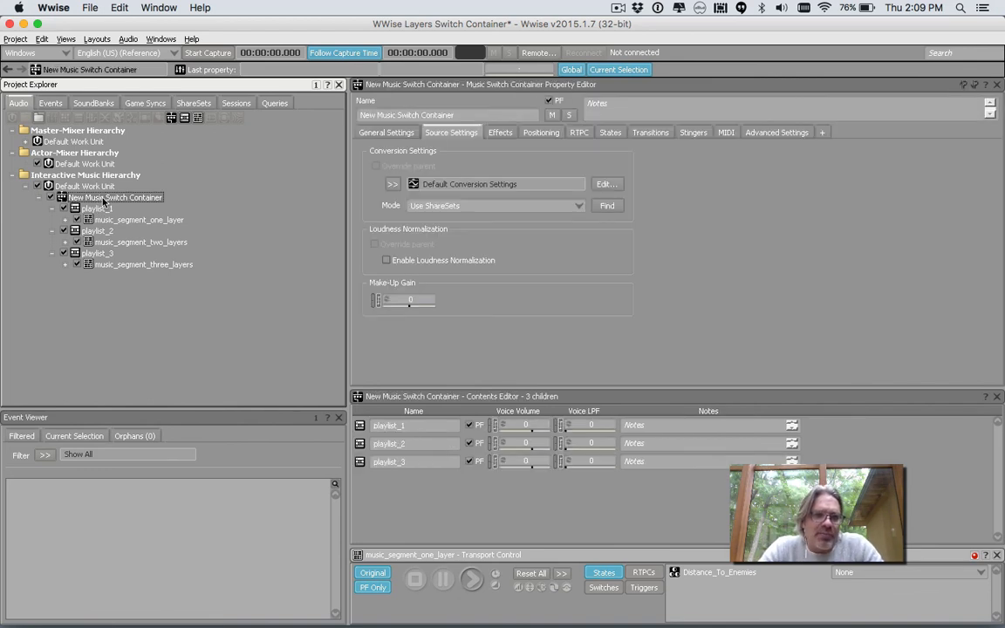
click(393, 185)
mouse_move(436, 239)
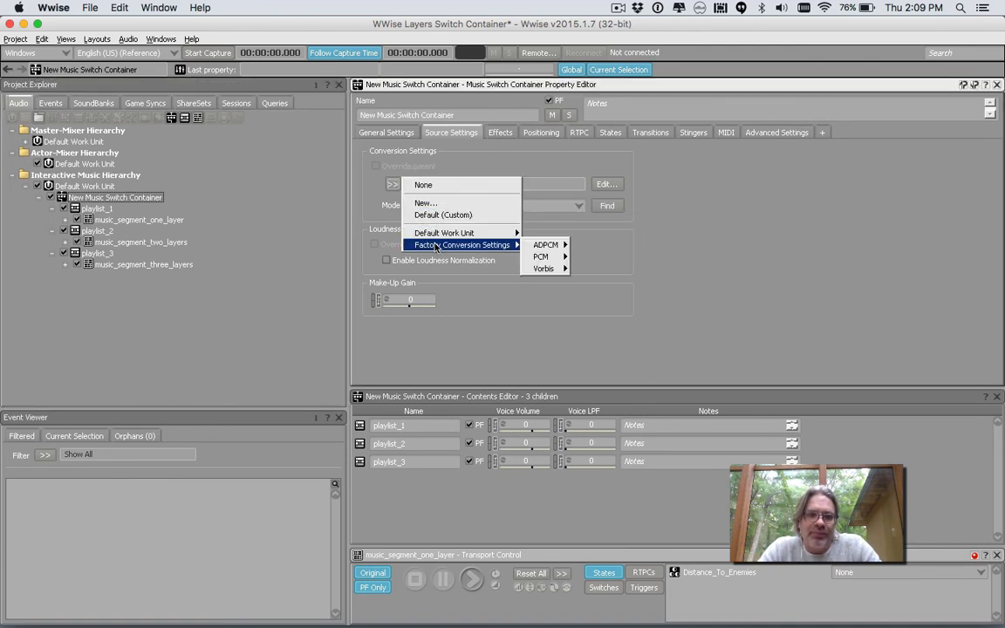
click(454, 202)
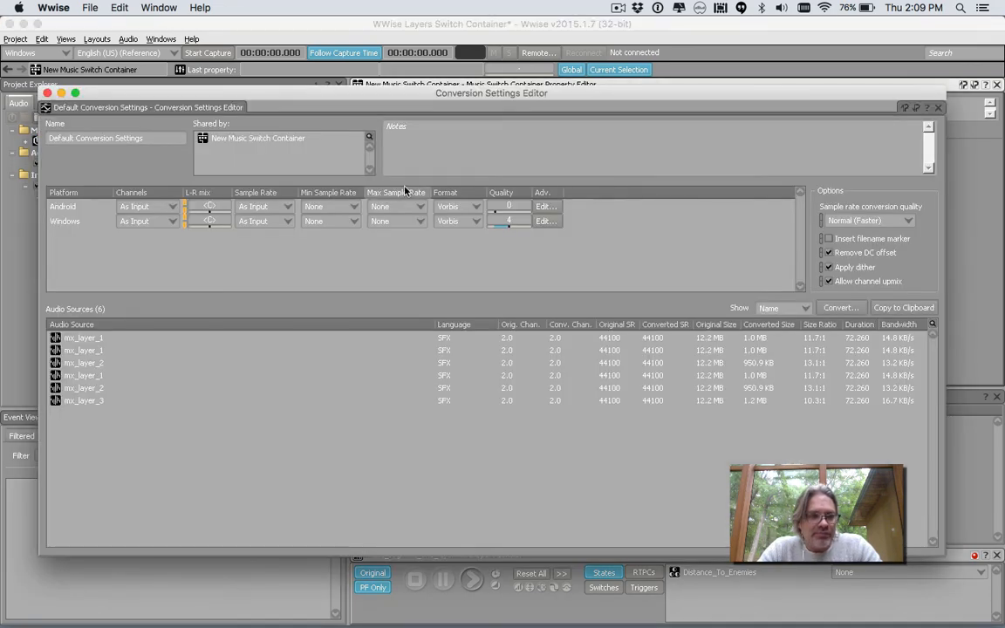
click(47, 93)
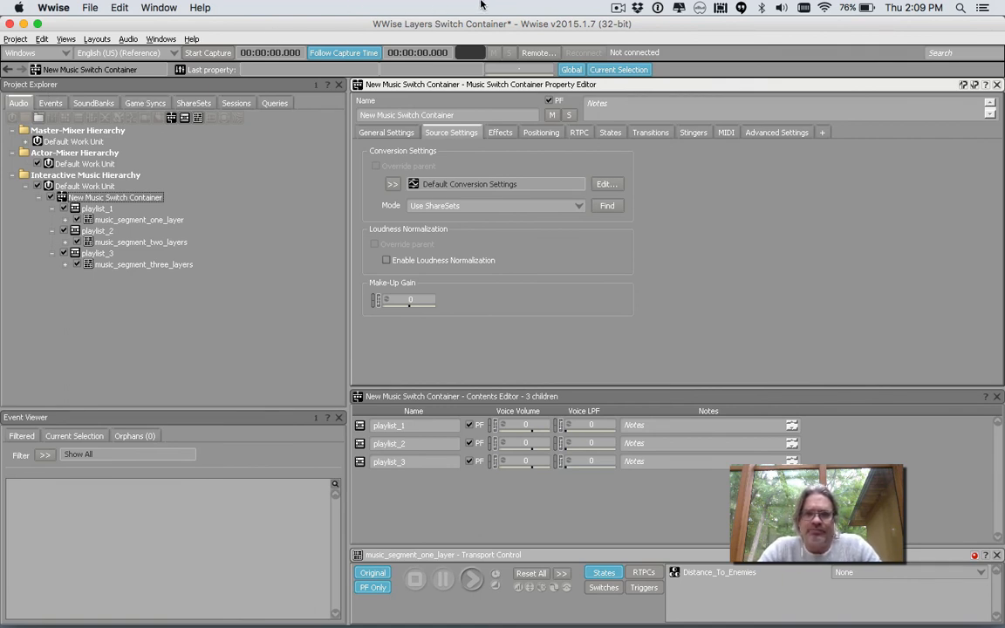
click(618, 8)
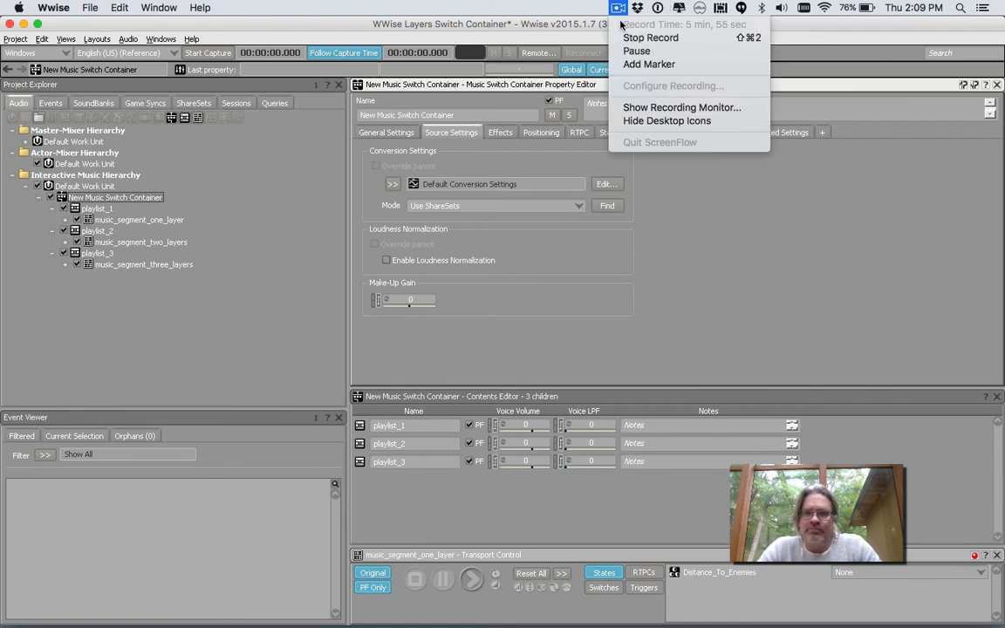